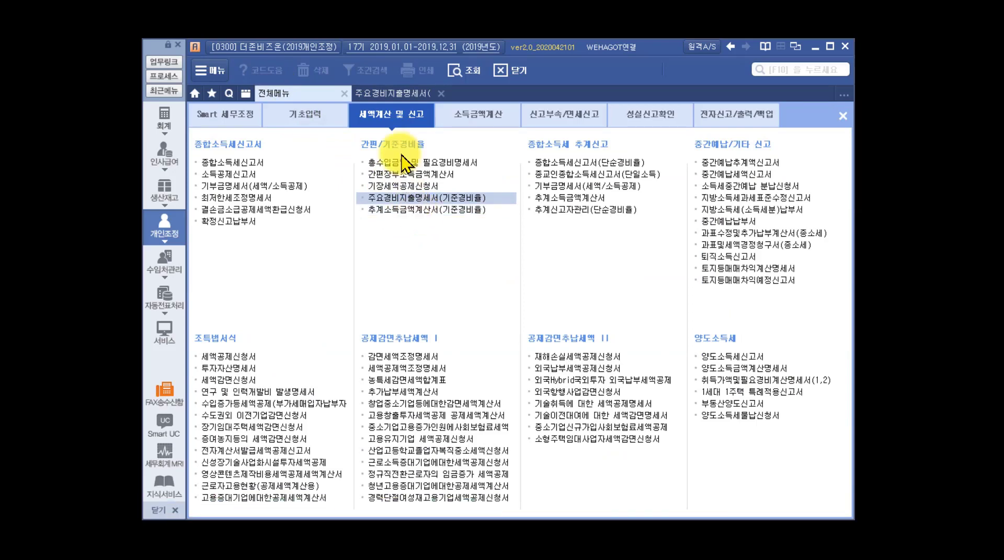
Load the company registration data into the first line of 주요경비지출명세서(기준경비율)
left_click(398, 94)
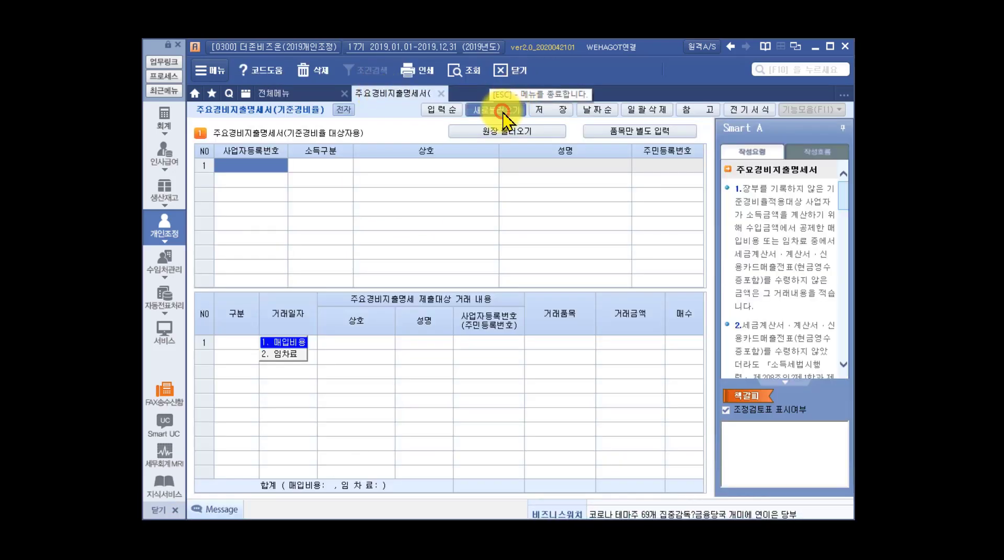
left_click(513, 108)
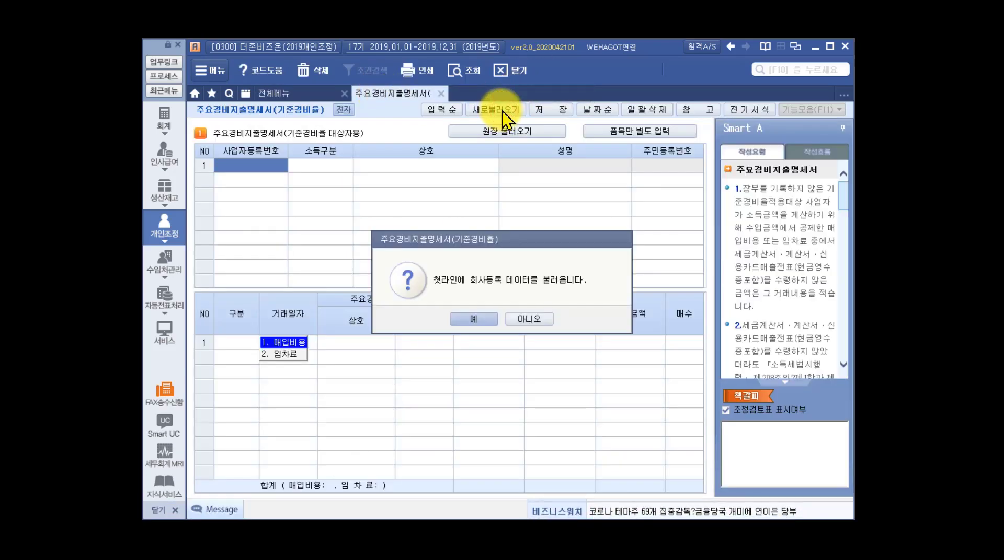
left_click(477, 320)
Add a second business line with an all-zero registration number, income type 사업 and trade name 사업소득
left_click(272, 180)
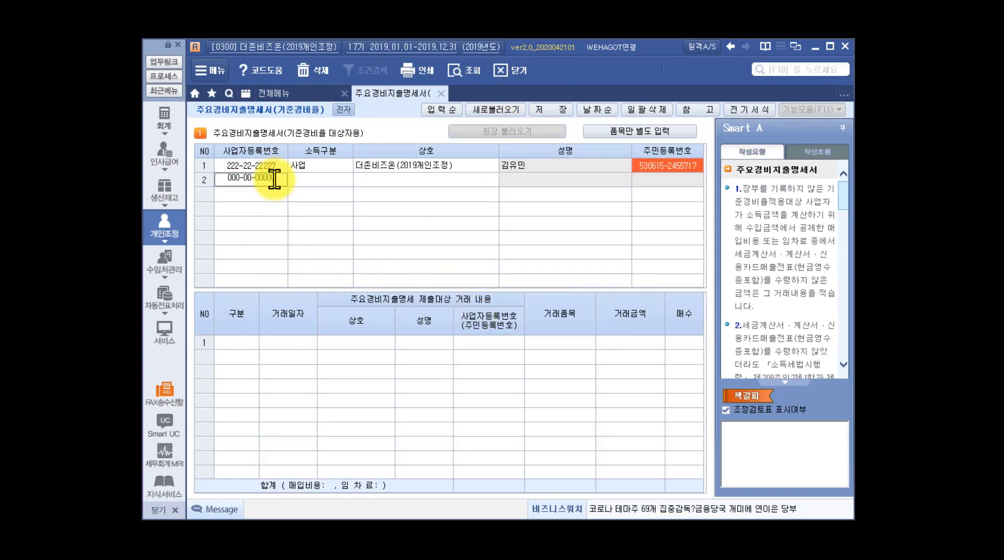
key("Return")
key("Return")
key("Return")
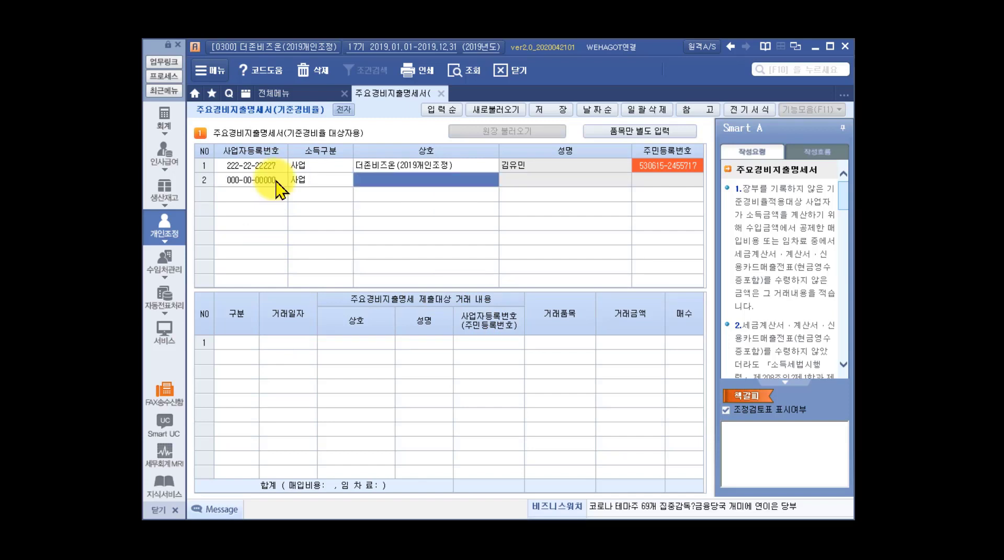
type("사업소득")
key("Return")
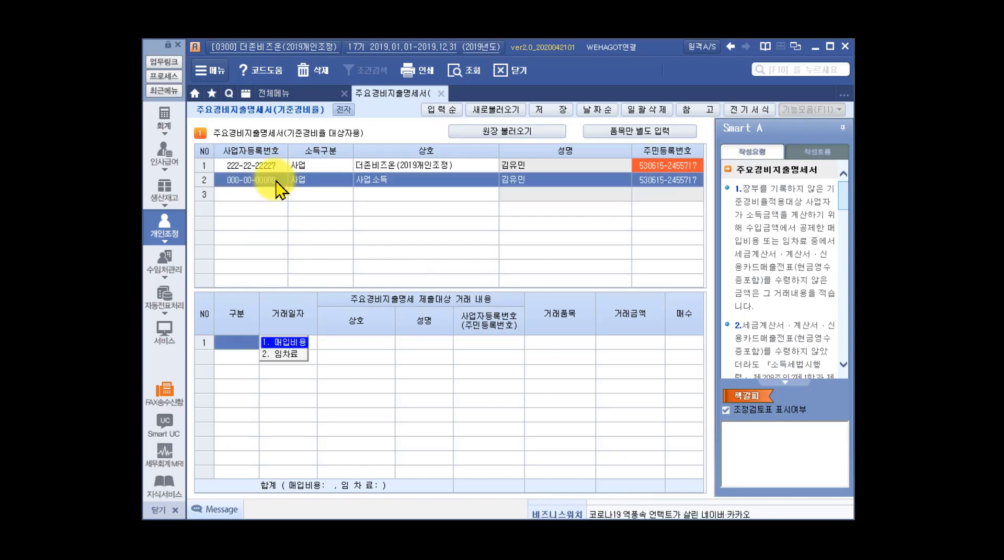
Try to import the first business's ledger data for account 146 상품 as 매입비용 by 건별내역, declining the import by account alone
left_click(370, 164)
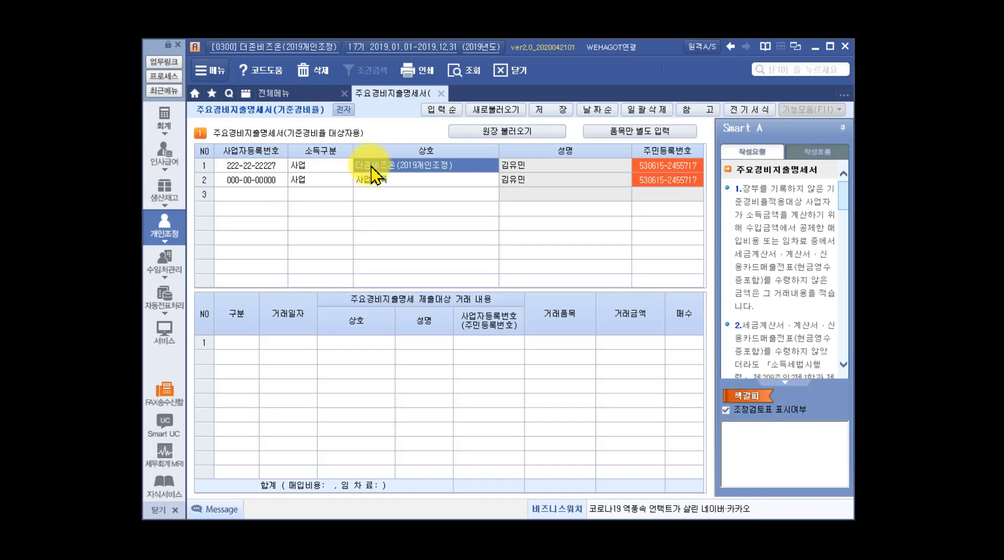
left_click(506, 131)
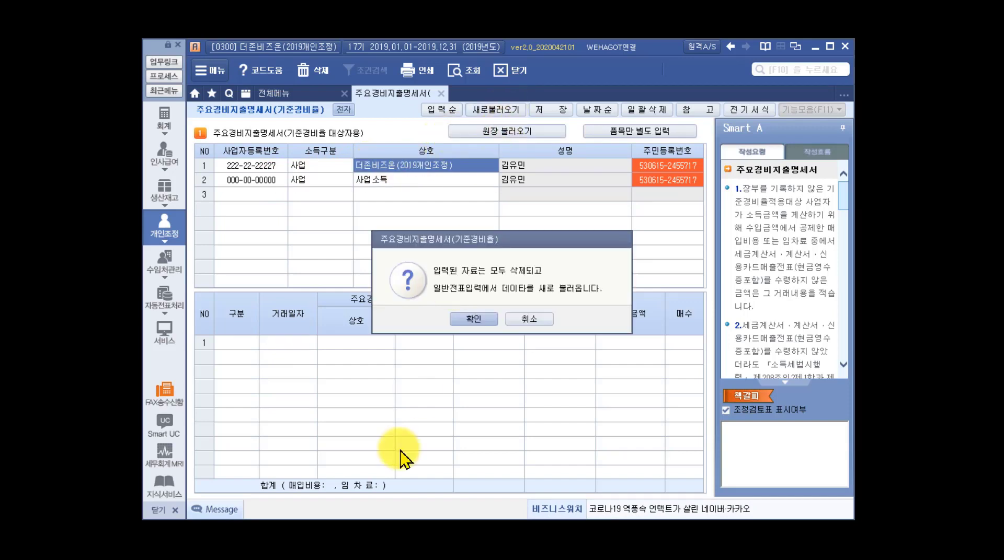
left_click(473, 319)
type("1")
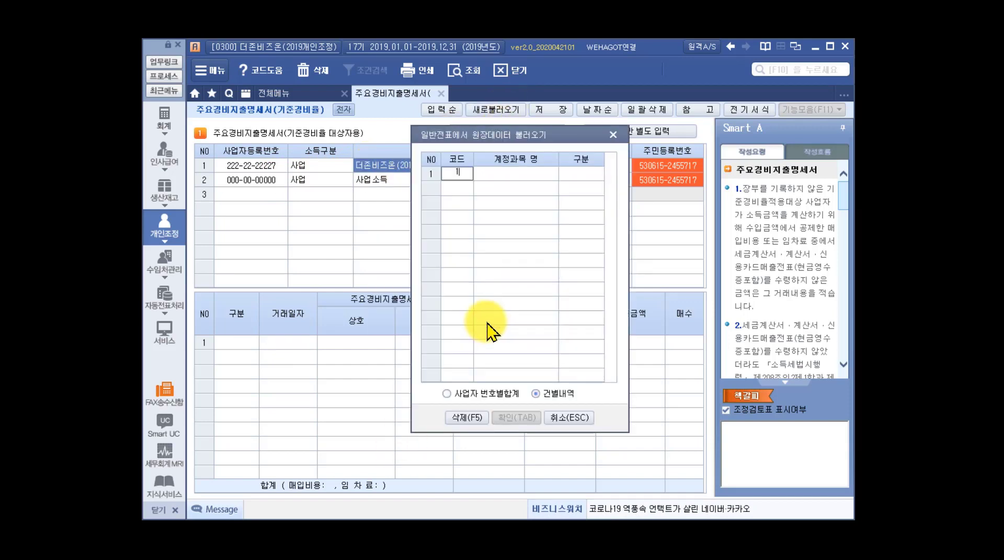
type("46")
key("Return")
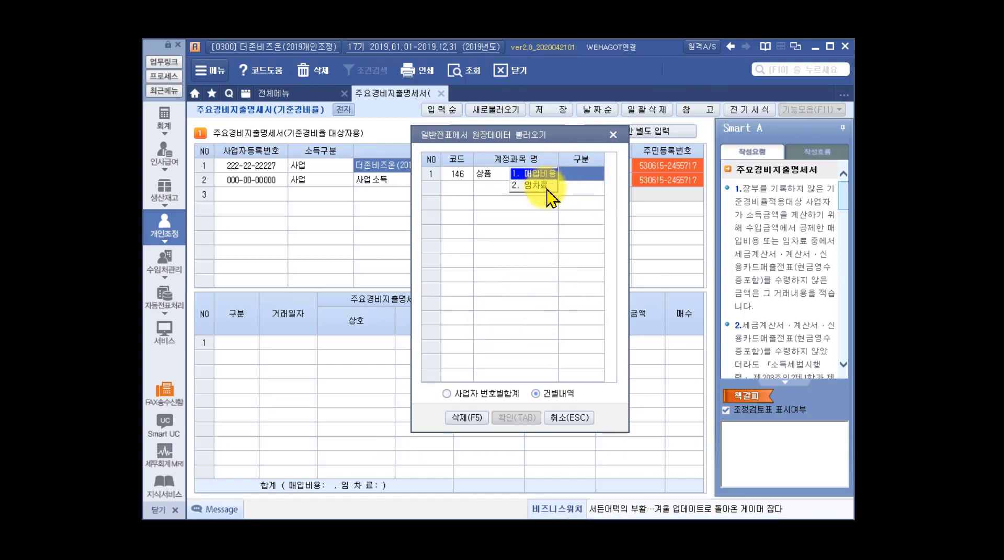
left_click(541, 173)
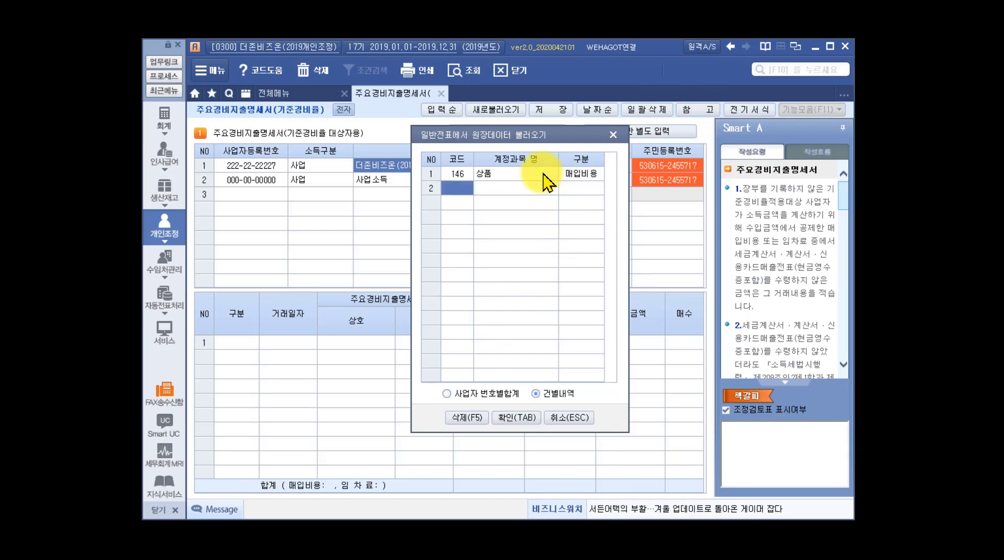
left_click(517, 419)
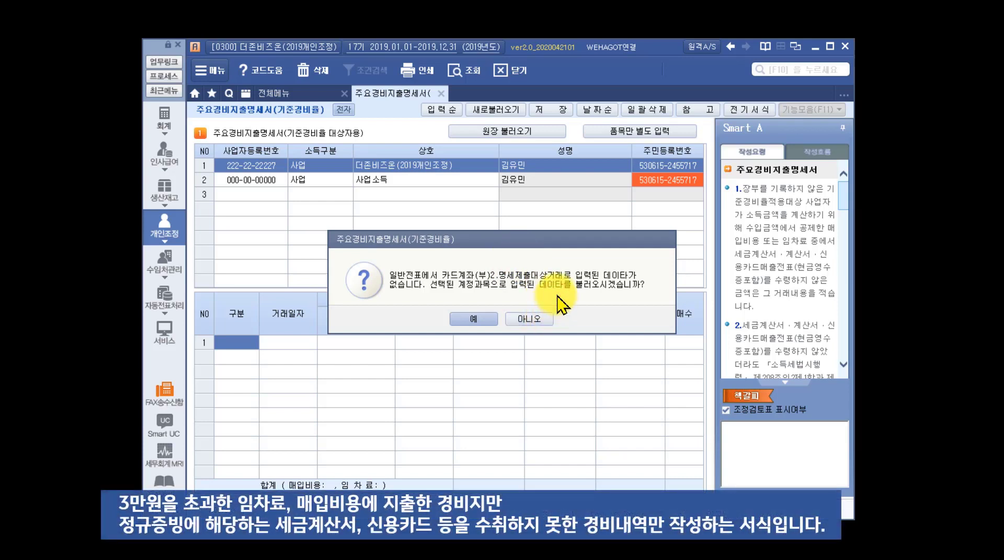
left_click(512, 318)
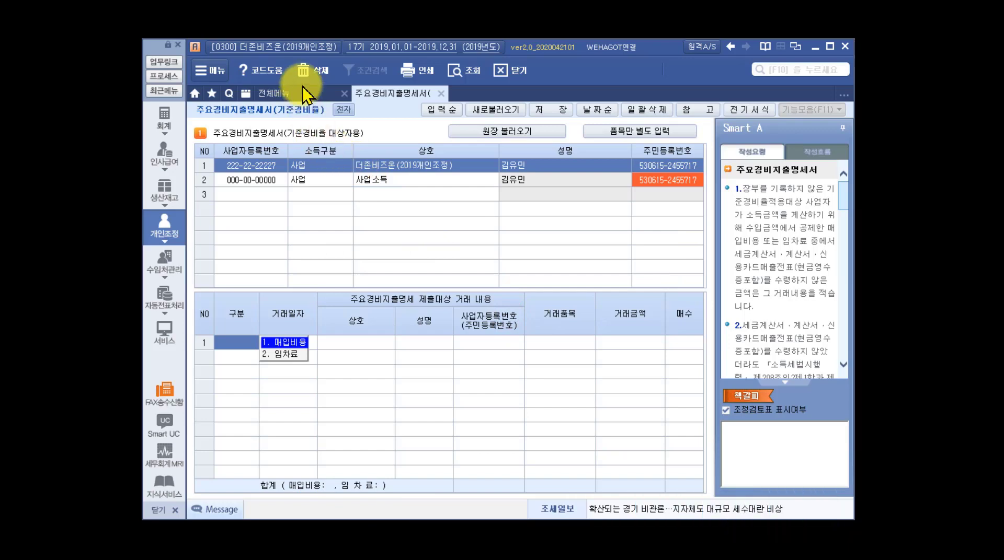
Open 일반전표입력 and examine the 카드계좌 setting of the January 상품 and 원재료 cash-out entries
left_click(152, 112)
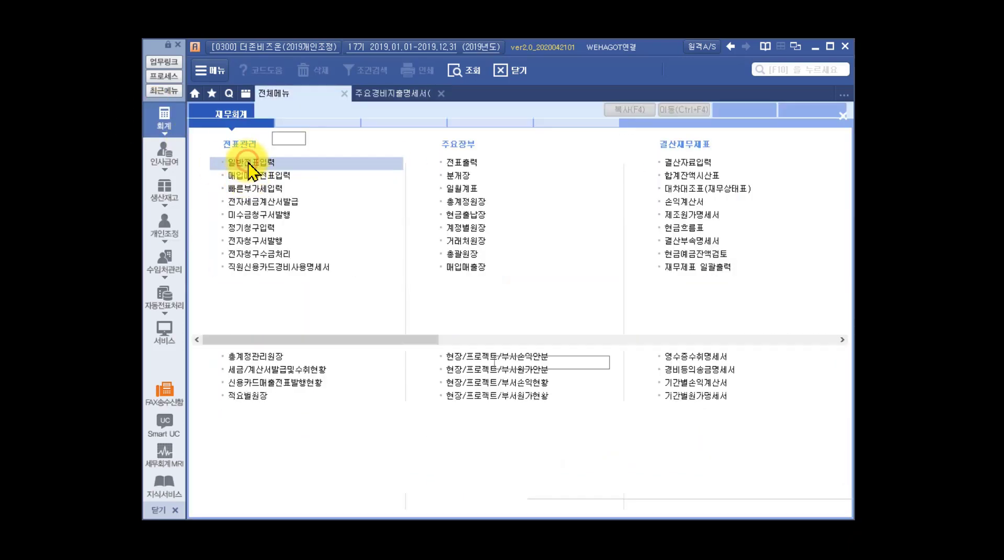
left_click(250, 163)
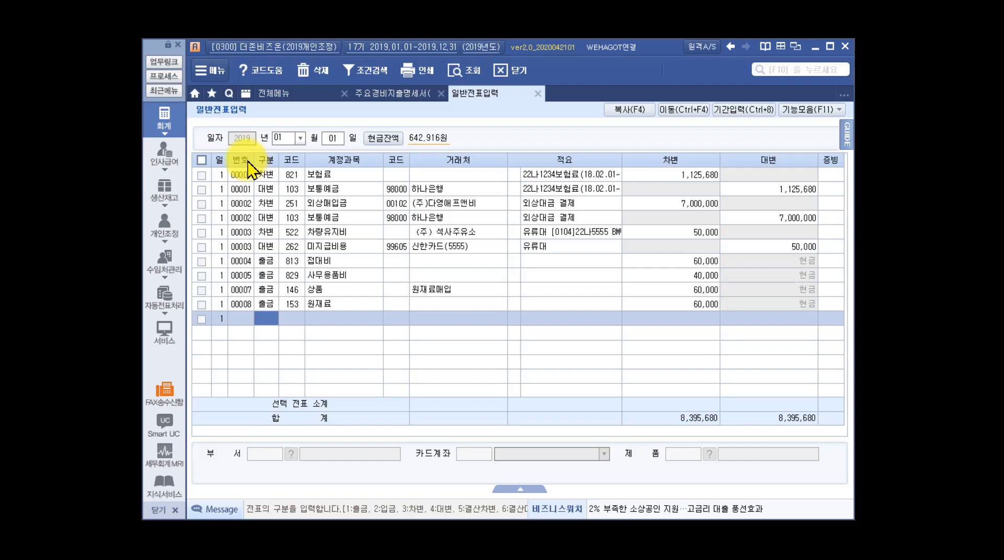
left_click(462, 290)
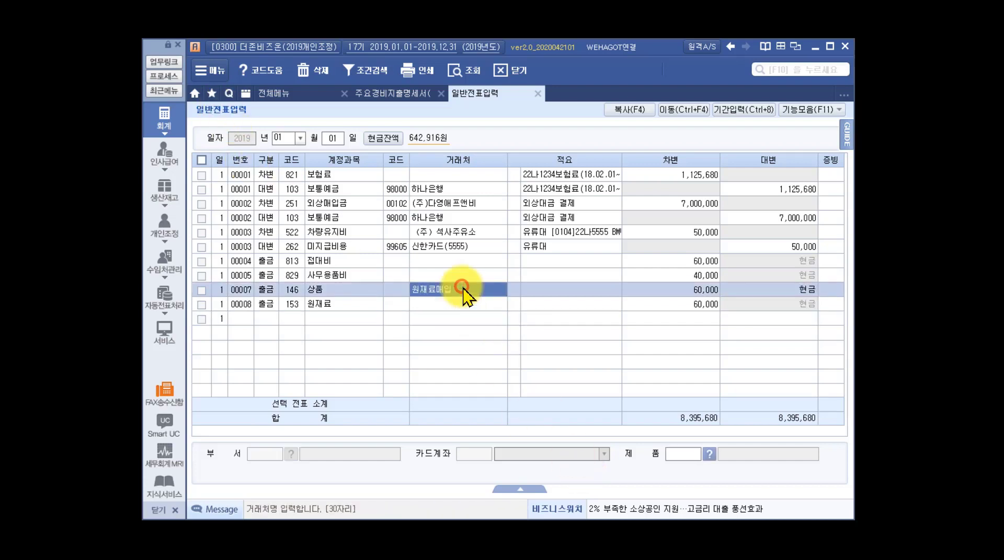
left_click(471, 455)
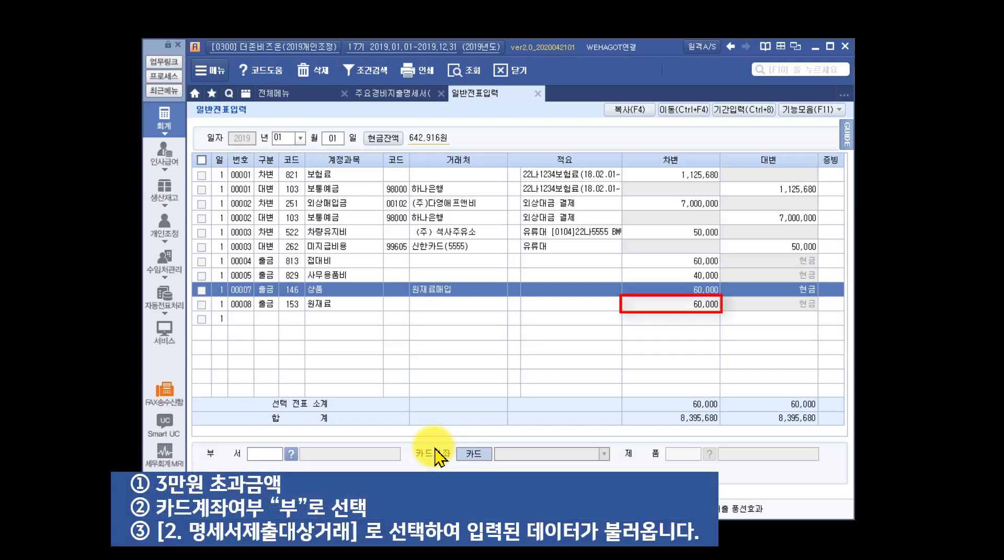
left_click(710, 308)
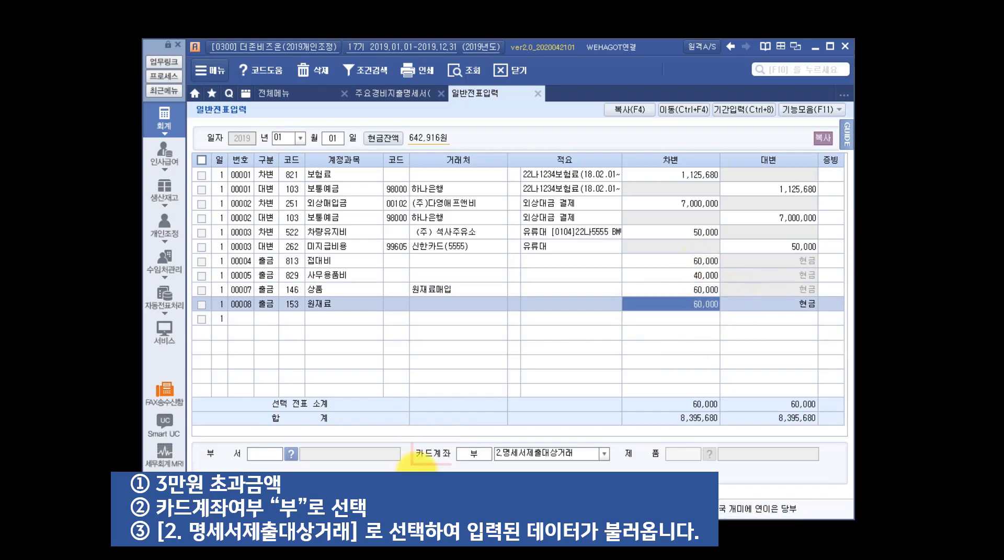
left_click(469, 454)
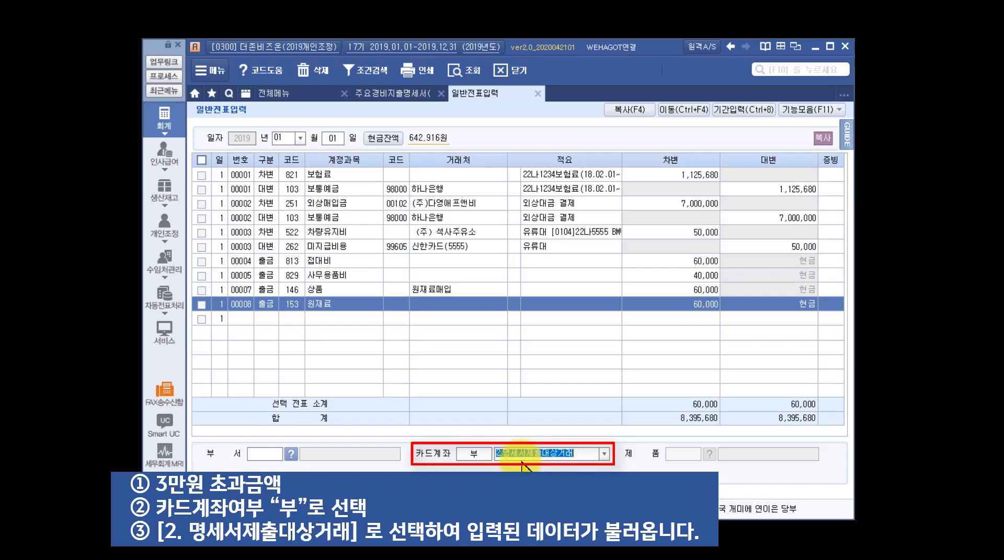
Import the first business's ledger data into 주요경비지출명세서 with account 153 원재료 added as 매입비용, using 사업자 번호별합계
left_click(363, 94)
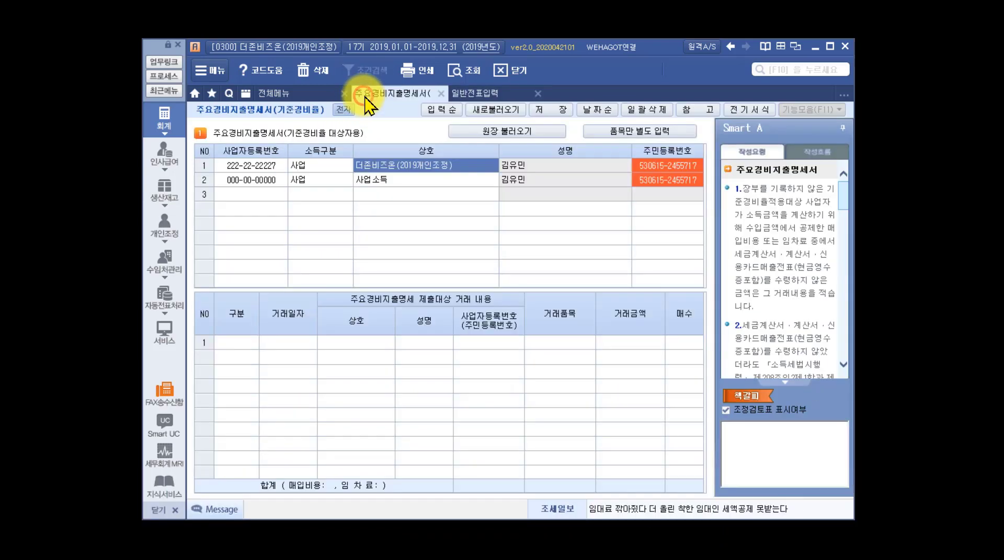
left_click(529, 132)
left_click(473, 319)
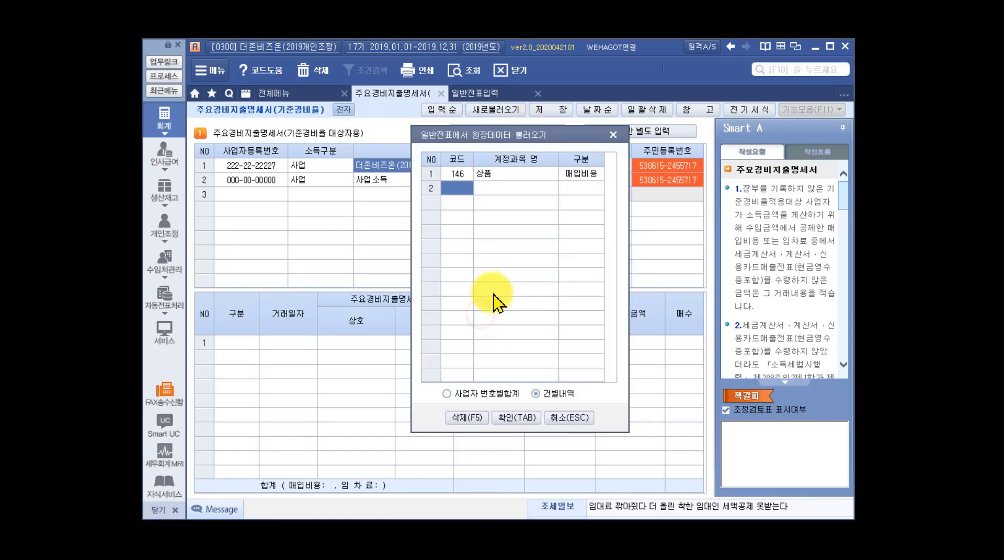
type("153")
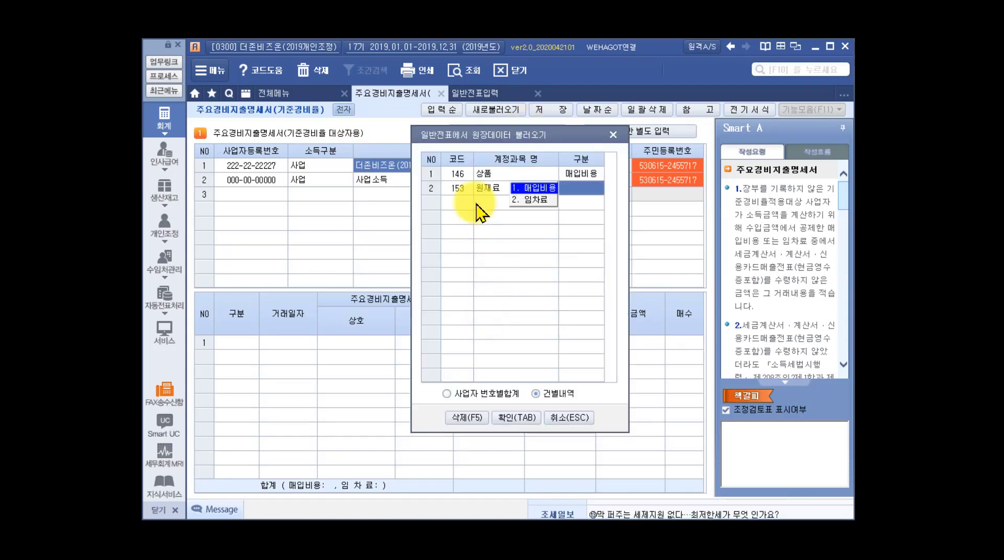
key("Return")
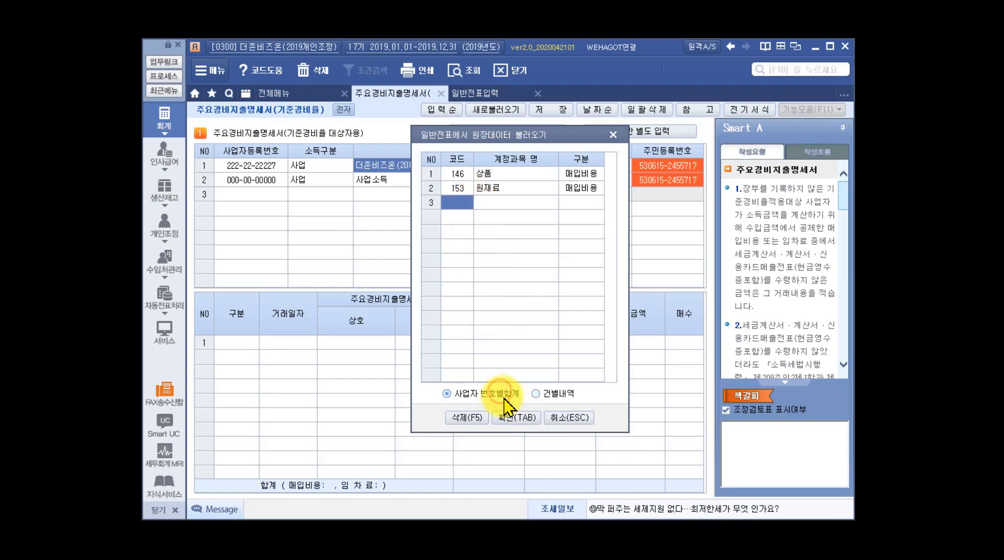
left_click(514, 420)
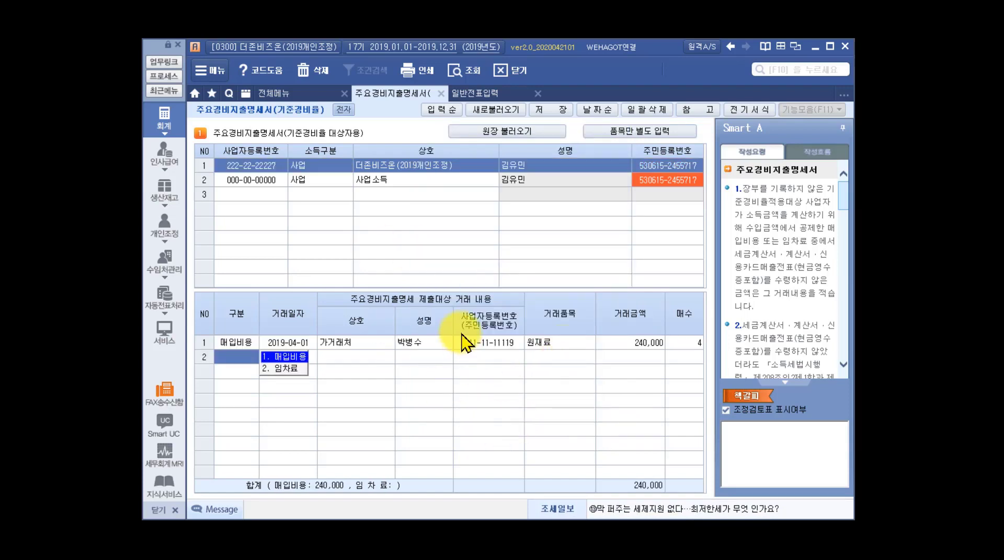
Reload the first business's expense transactions from the general vouchers, replacing the imported 원재료 line
left_click(425, 345)
left_click(682, 344)
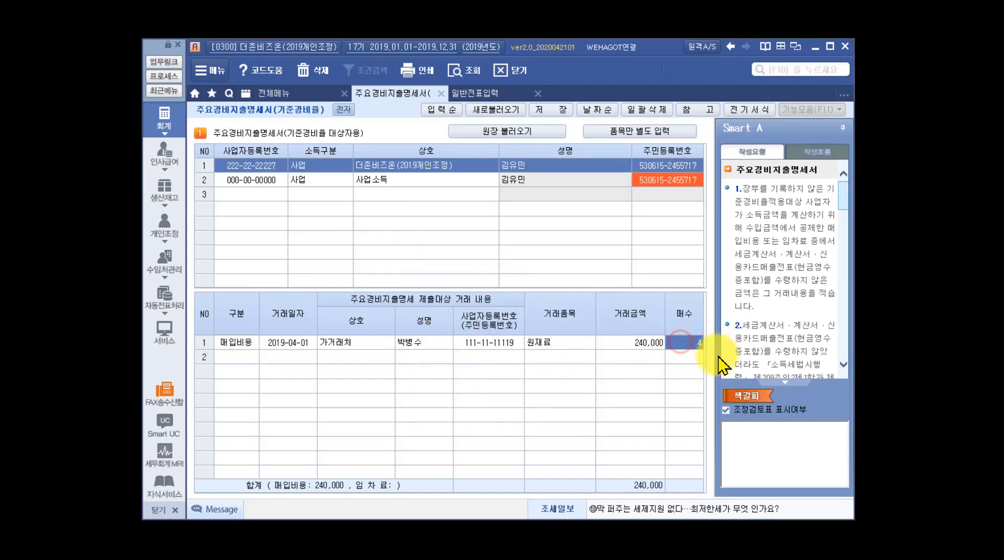
left_click(479, 131)
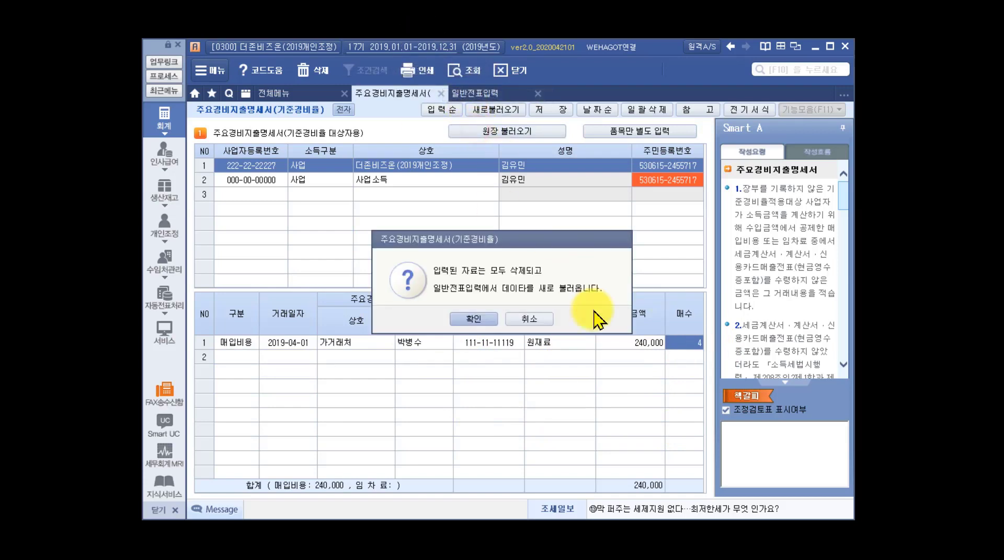
left_click(477, 317)
left_click(518, 418)
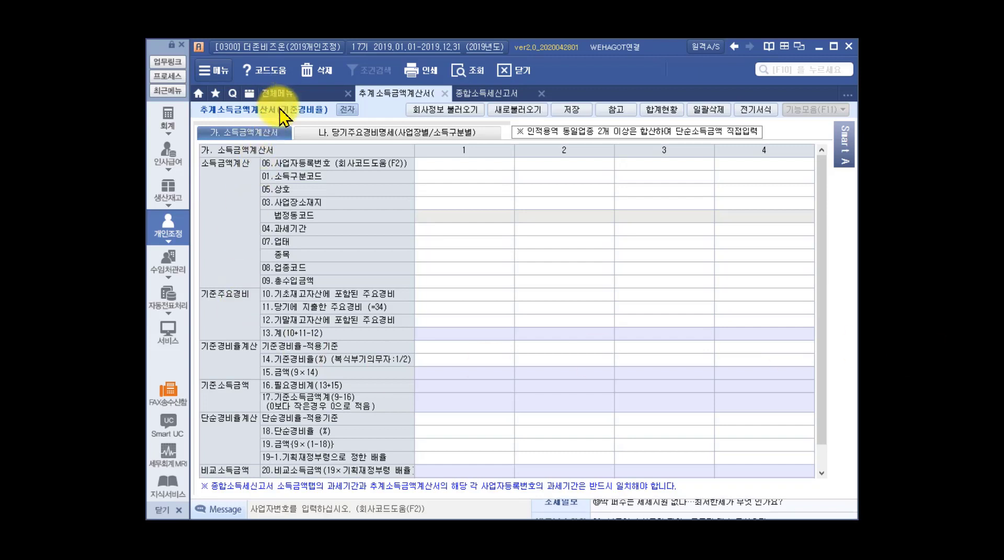
Import the businesses from 주요경비지출명세서 into the 당기주요경비명세 section of 추계소득금액계산서(기준경비율)
left_click(460, 165)
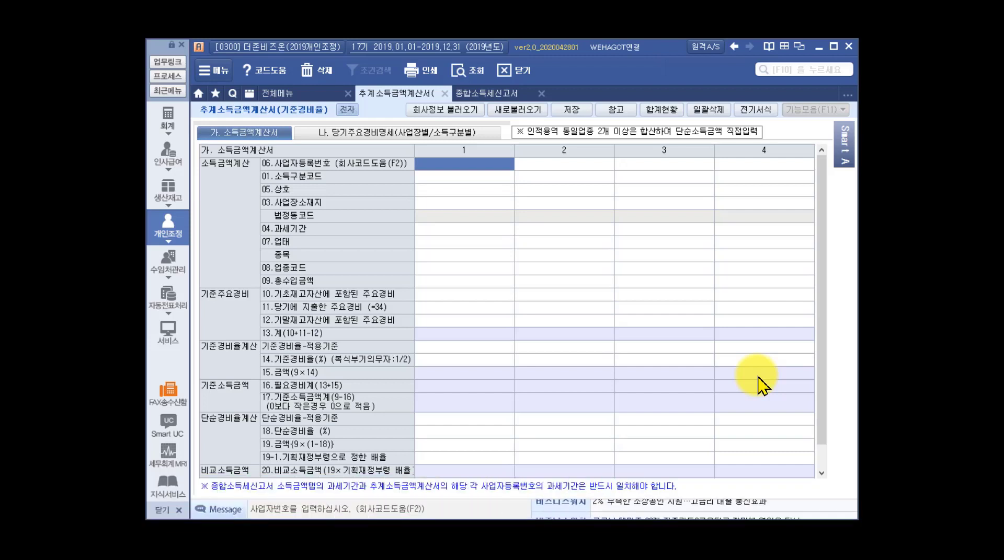
left_click(407, 134)
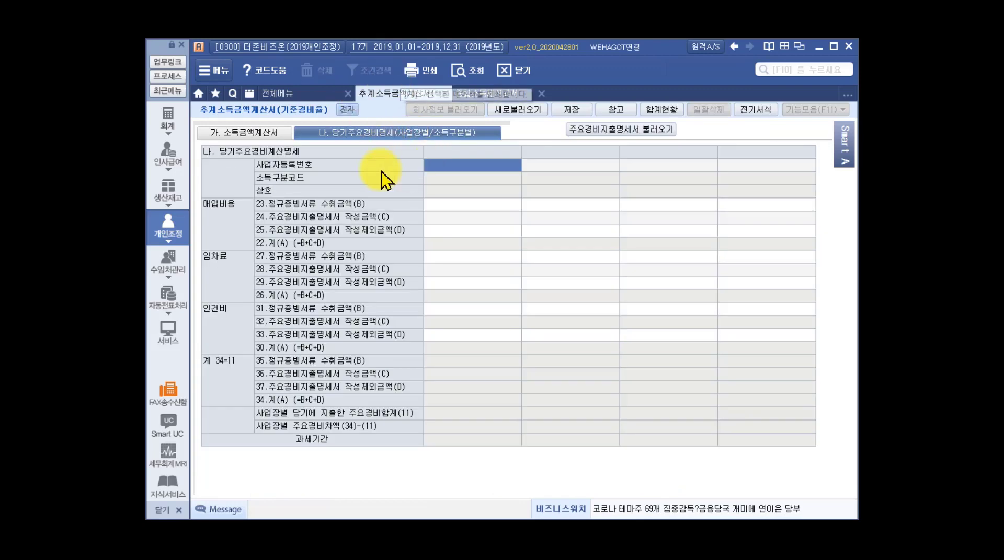
left_click(224, 141)
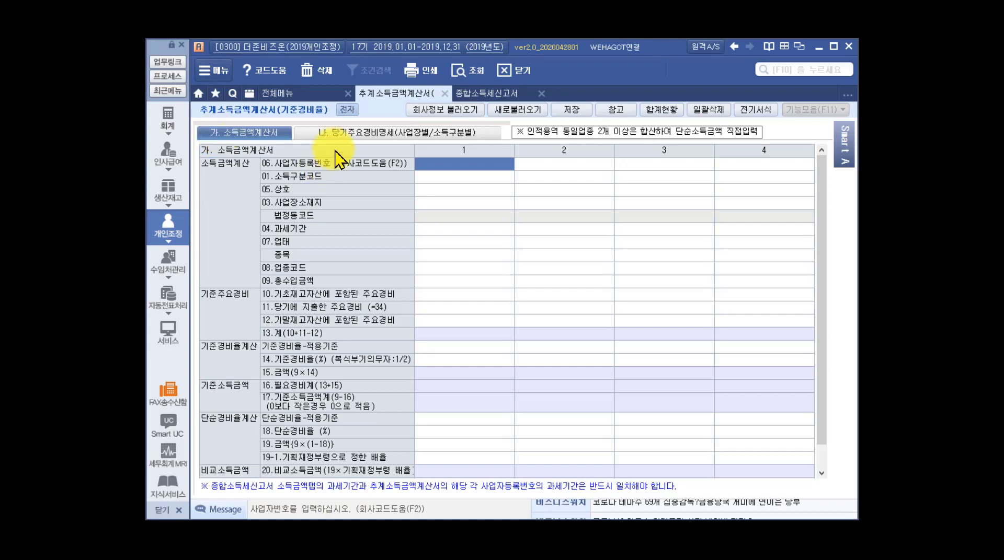
left_click(344, 132)
left_click(518, 109)
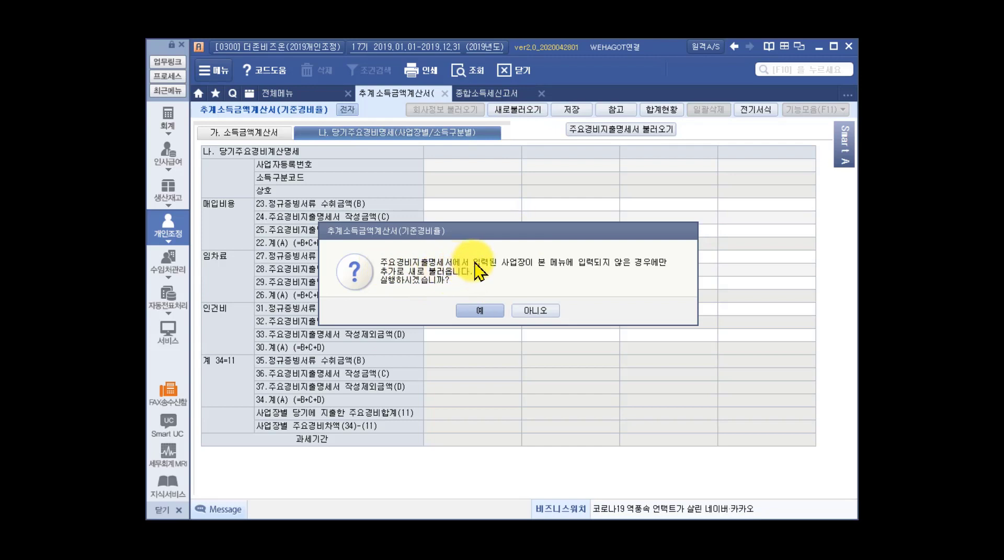
left_click(483, 310)
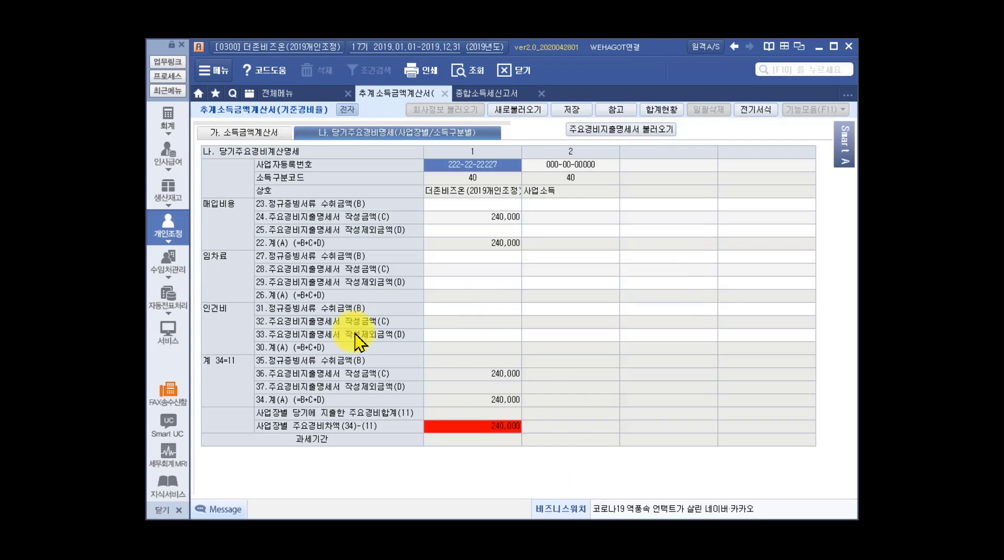
For the first business's 매입비용, set 정규증빙서류 수취금액 to 10,000,000 and 주요경비지출명세서 작성제외금액 to 400,000
left_click(476, 206)
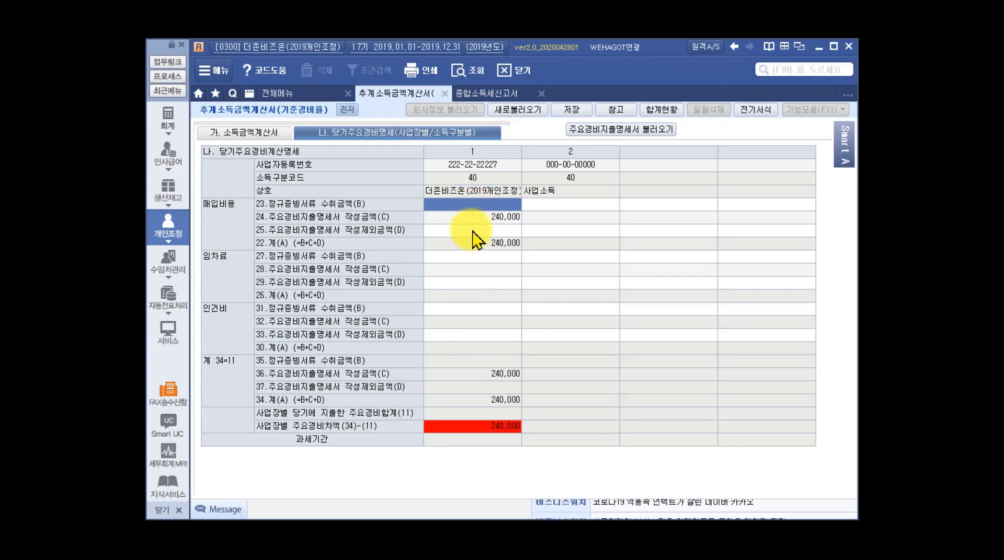
left_click(473, 231)
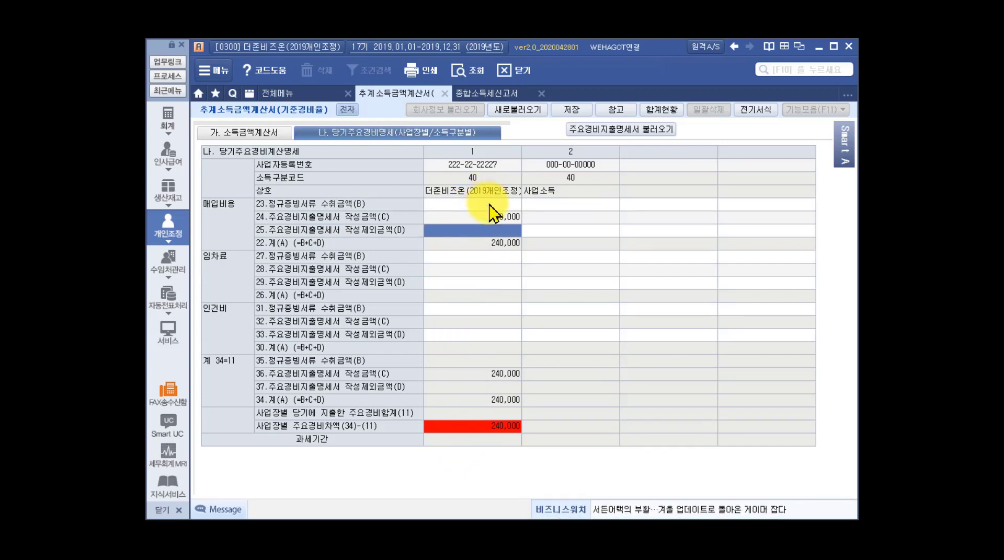
left_click(489, 206)
type("10,000,000")
key("Return")
key("Return")
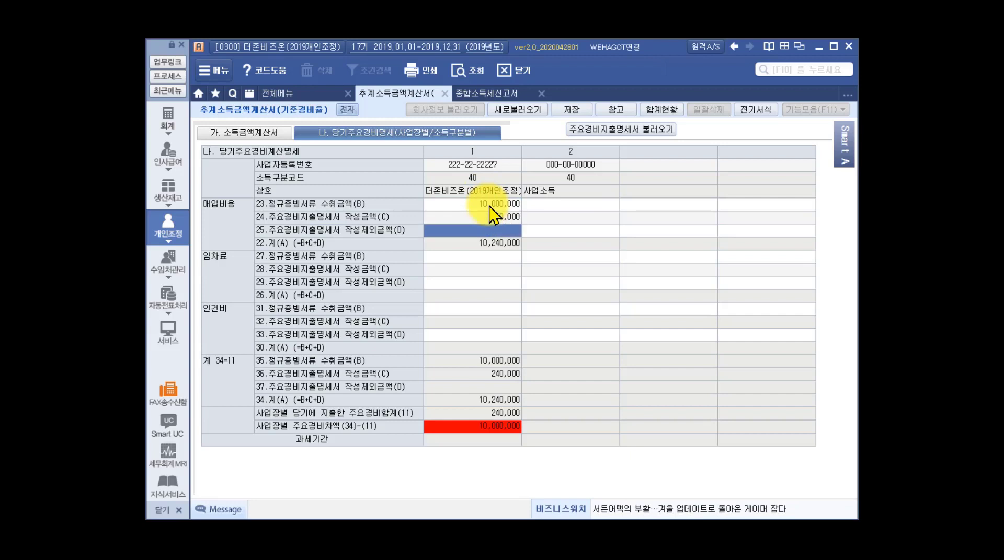
type("4000000")
key("Return")
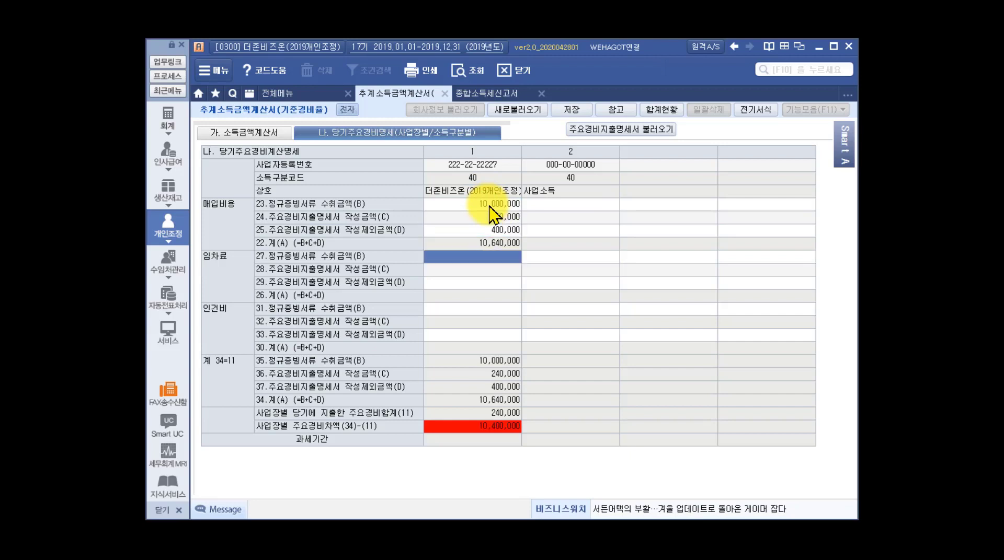
In 가. 소득금액계산서, load the registered company information into the first business's column
left_click(246, 133)
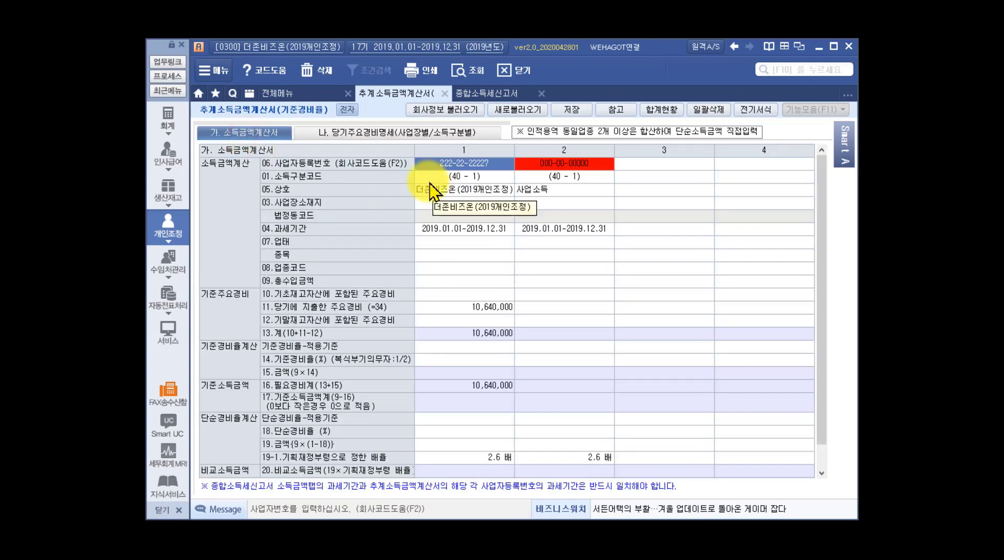
left_click(449, 110)
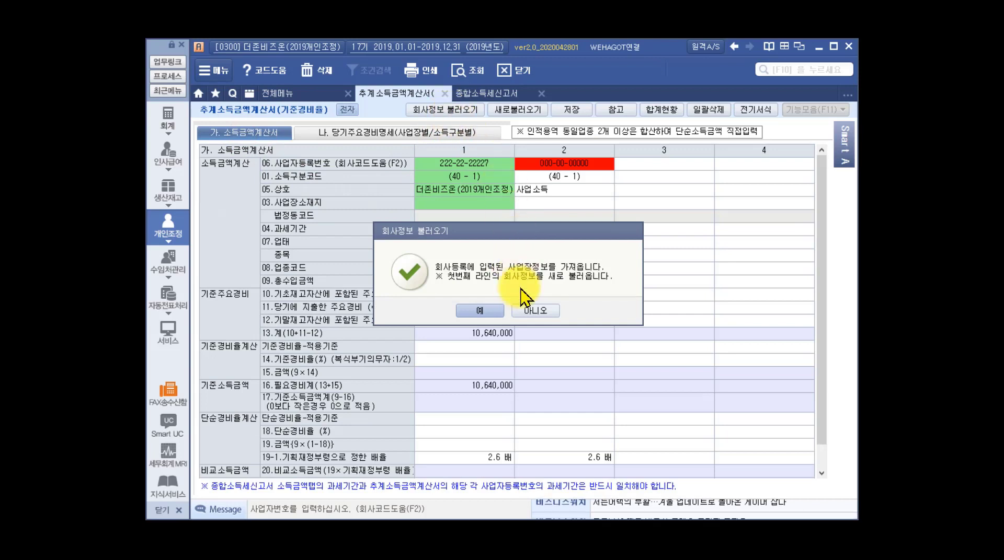
left_click(480, 311)
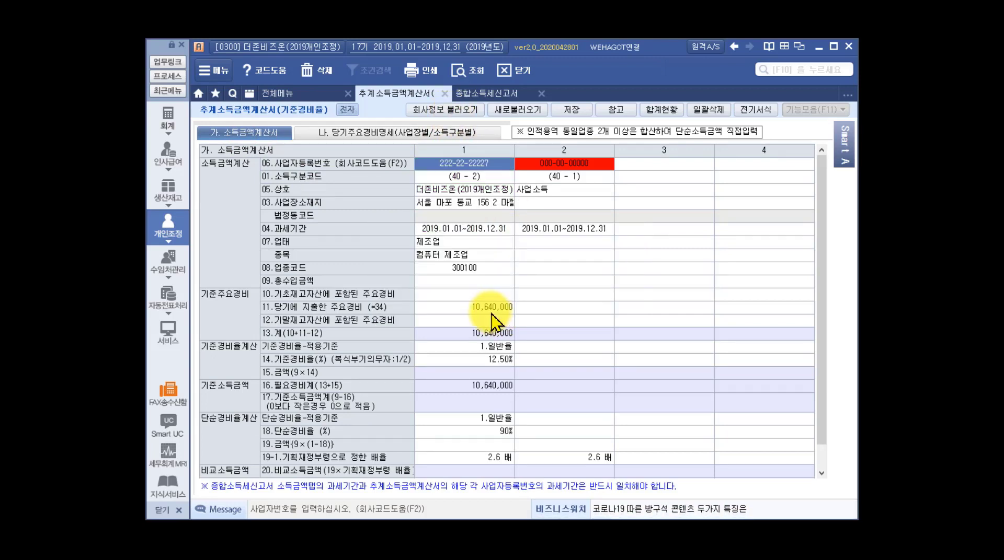
Check the first business's company code lookup and the 적용기준 fields for its 기준경비율 and 단순경비율
double_click(482, 168)
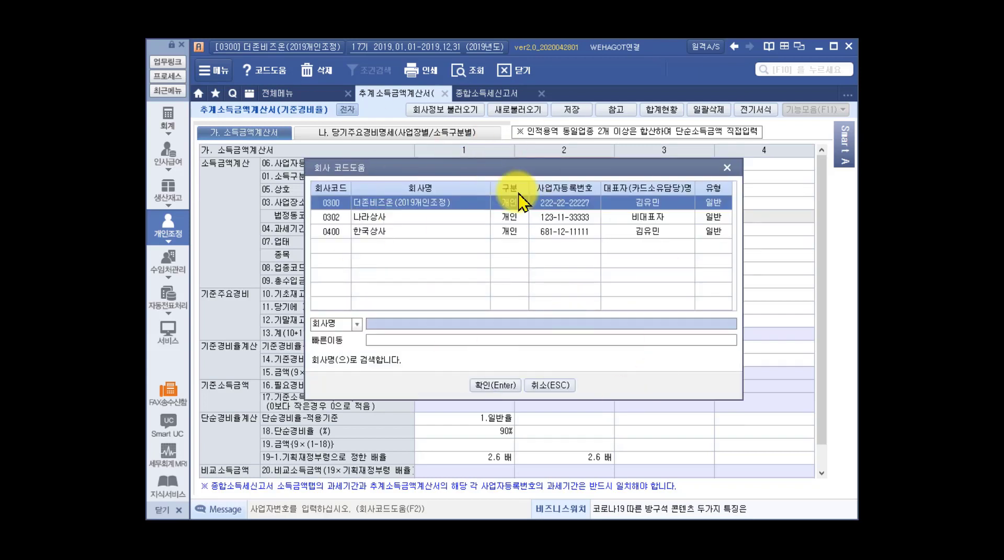
left_click(536, 385)
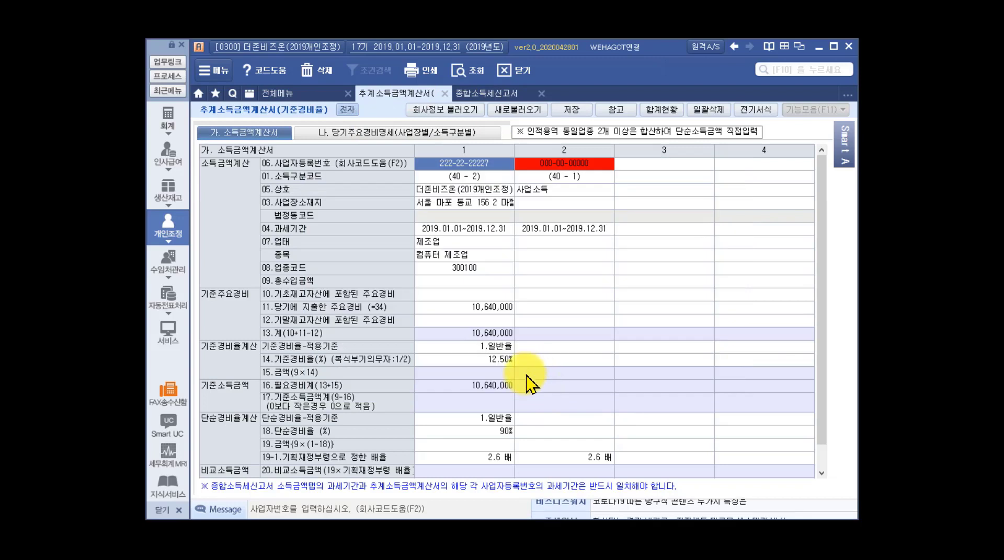
left_click(463, 345)
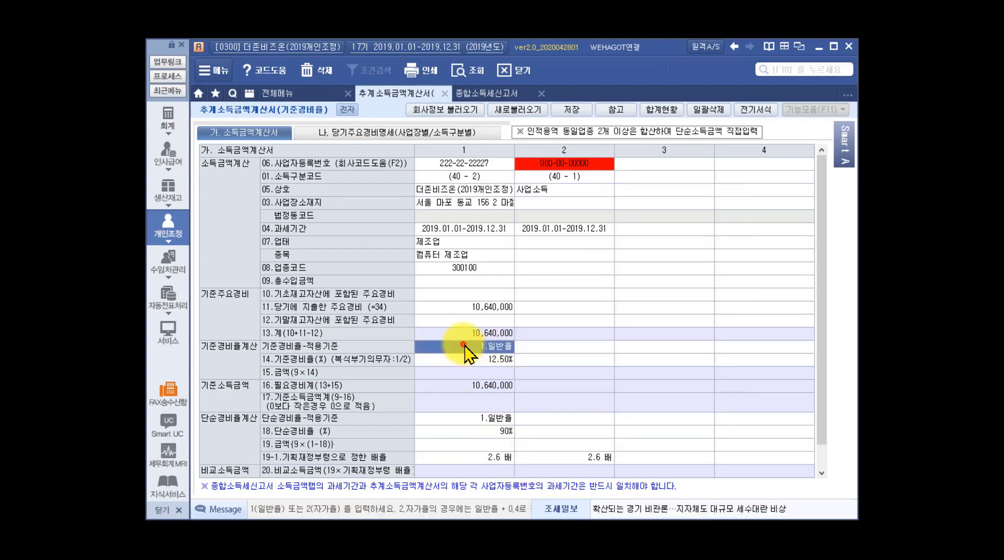
left_click(476, 420)
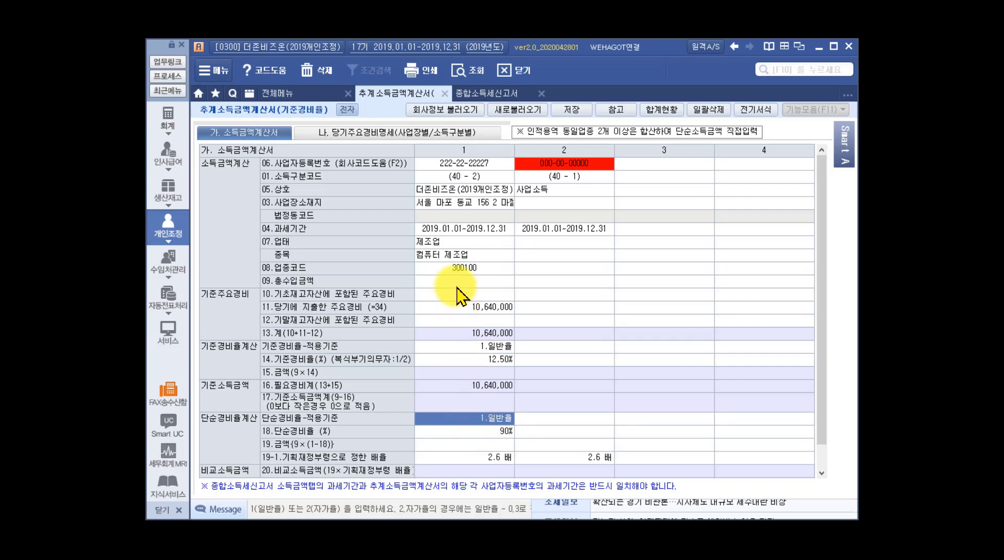
For the second business, set 업종코드 to 940901 and 총수입금액 to 41,000,000
left_click(560, 169)
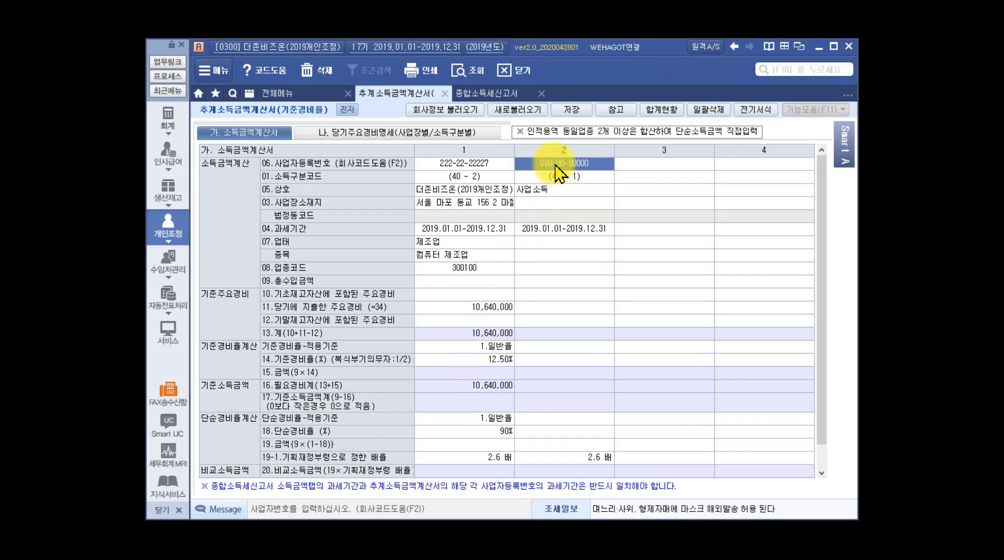
left_click(564, 267)
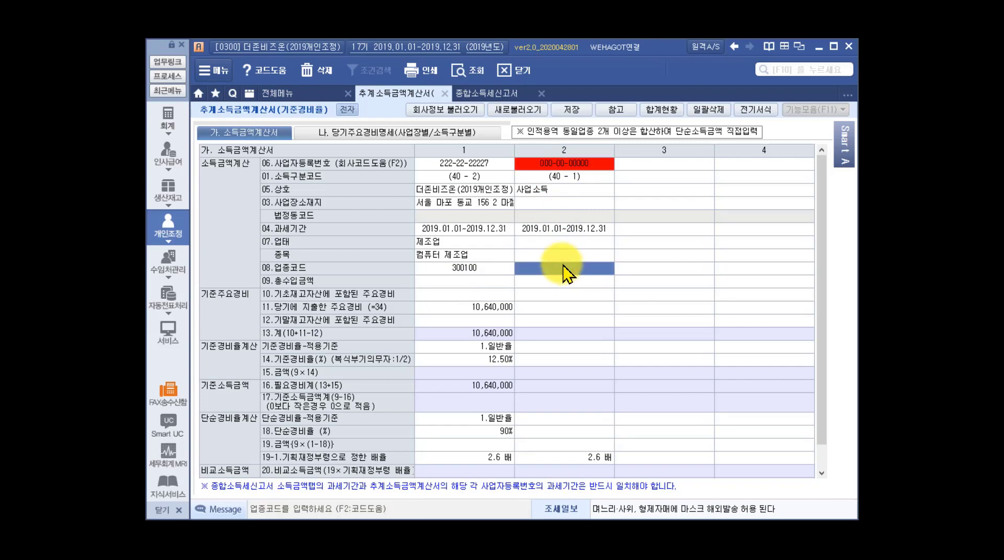
type("940901")
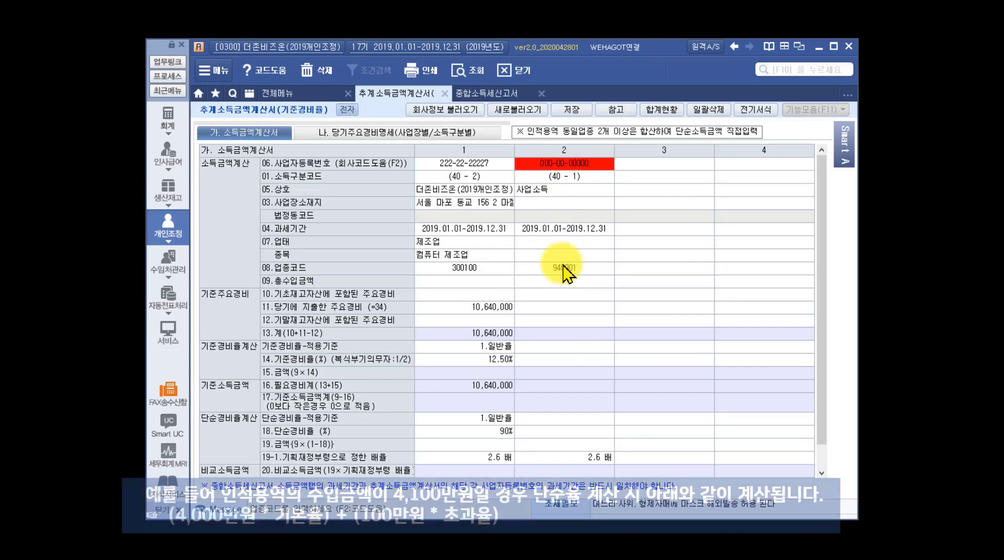
key("Return")
key("Return")
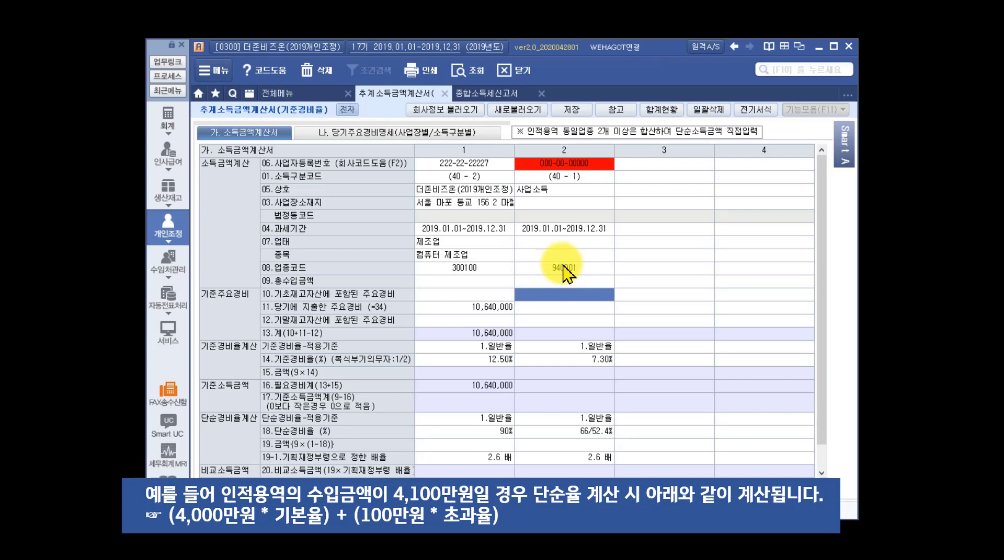
key("Up")
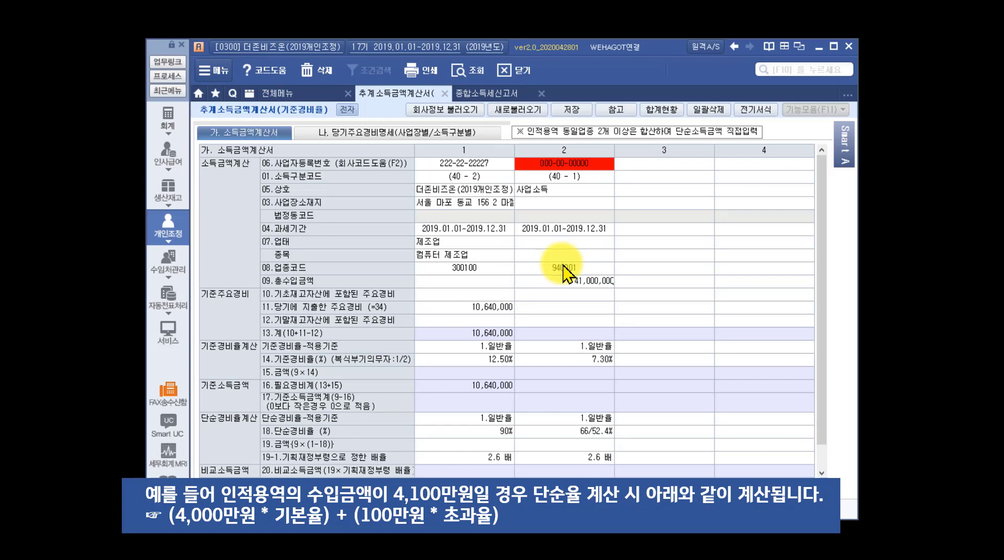
key("Return")
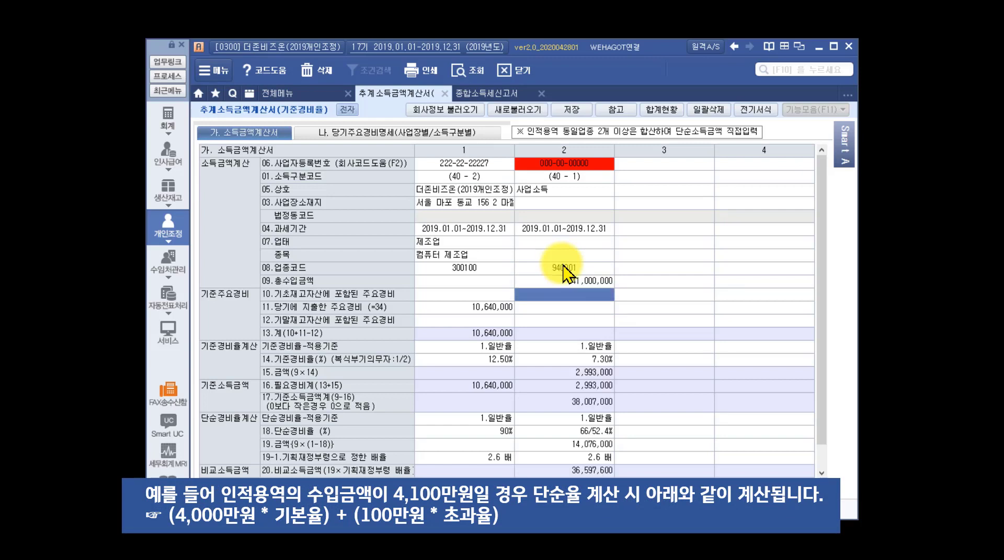
Examine the second business's 기준경비율 and 단순경비율 적용기준 and its 단순경비율 percentage
left_click(588, 346)
left_click(600, 419)
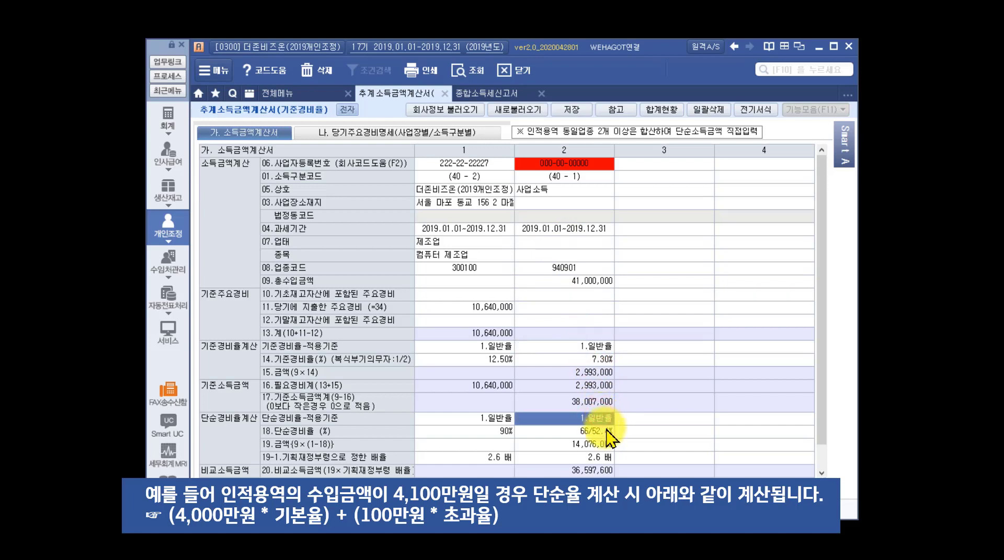
left_click(608, 433)
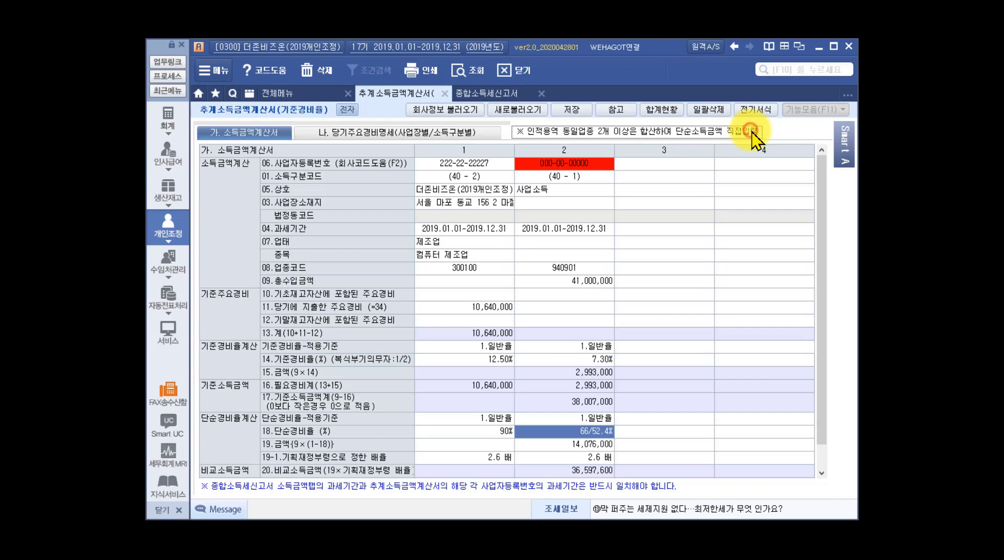
For the first business, set 총수입금액 to 30,000,000 and 기획재정부령으로 정한 배율 to 복식부기의무자(3.2배)
left_click(471, 285)
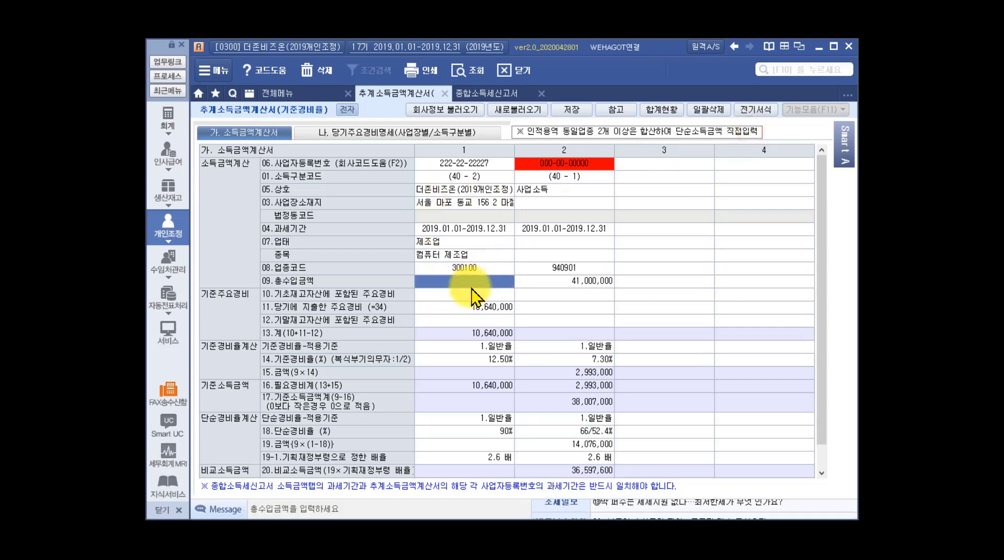
type("30000000")
key("Return")
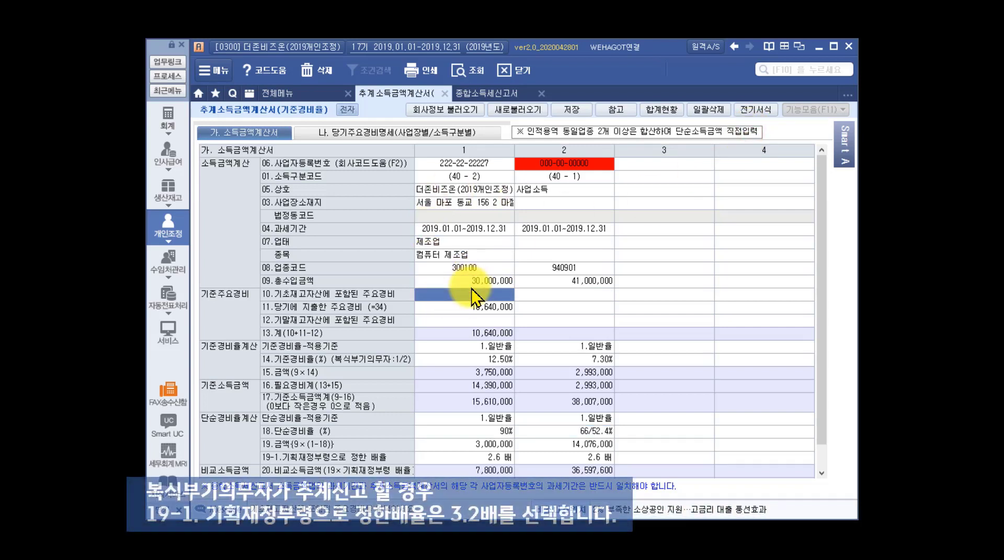
left_click(478, 281)
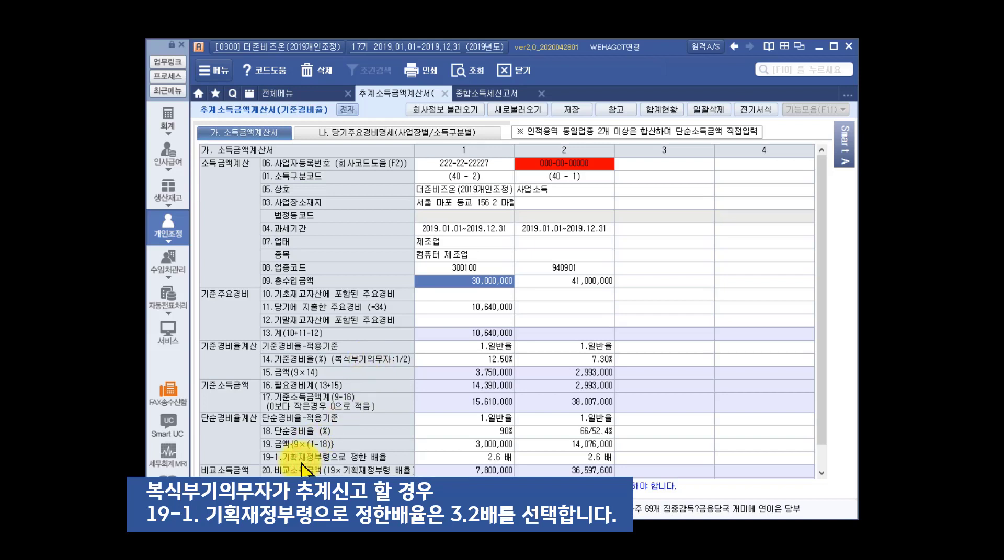
left_click(505, 459)
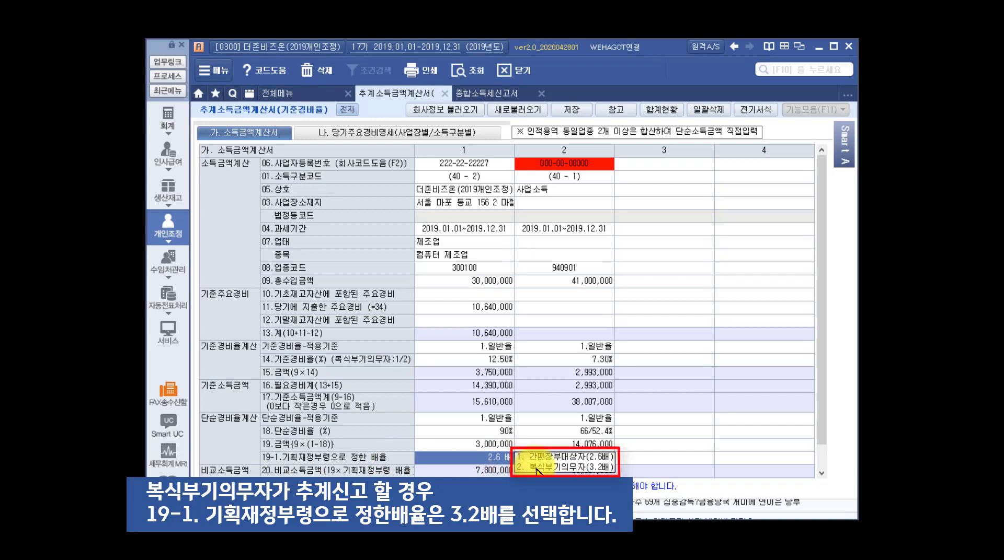
left_click(531, 468)
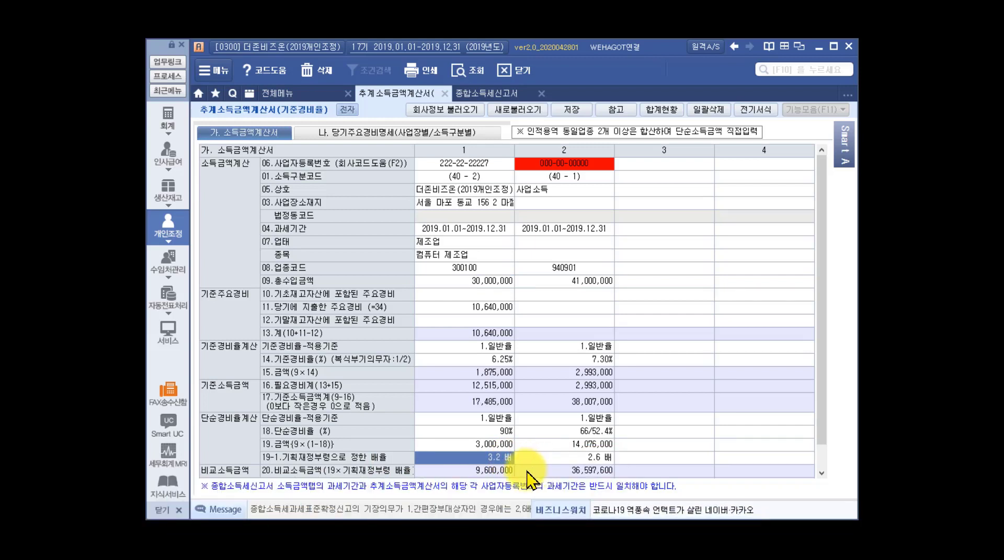
Check the first business's 기준경비율 and compare its 과세기간 with the tax period dates in 종합소득세신고서
left_click(462, 359)
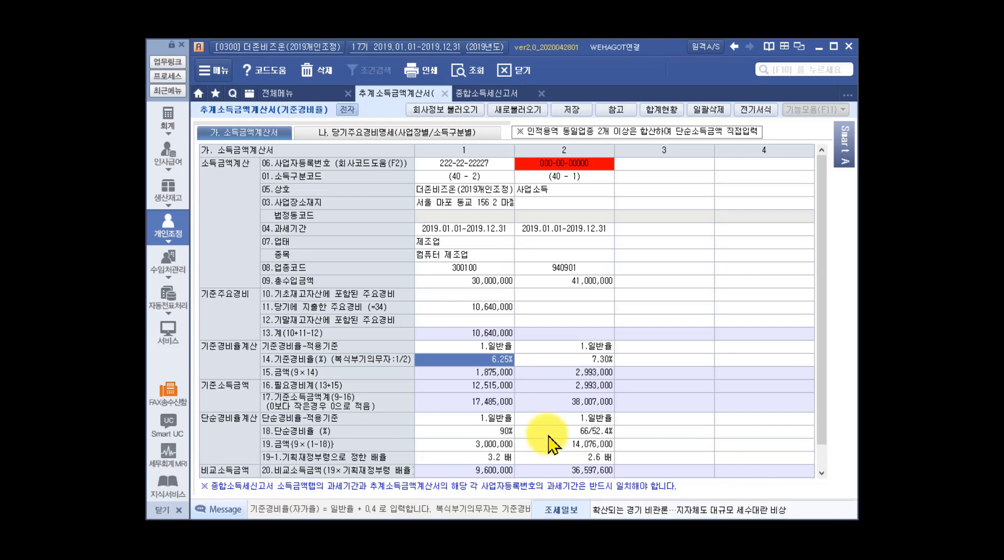
left_click(429, 230)
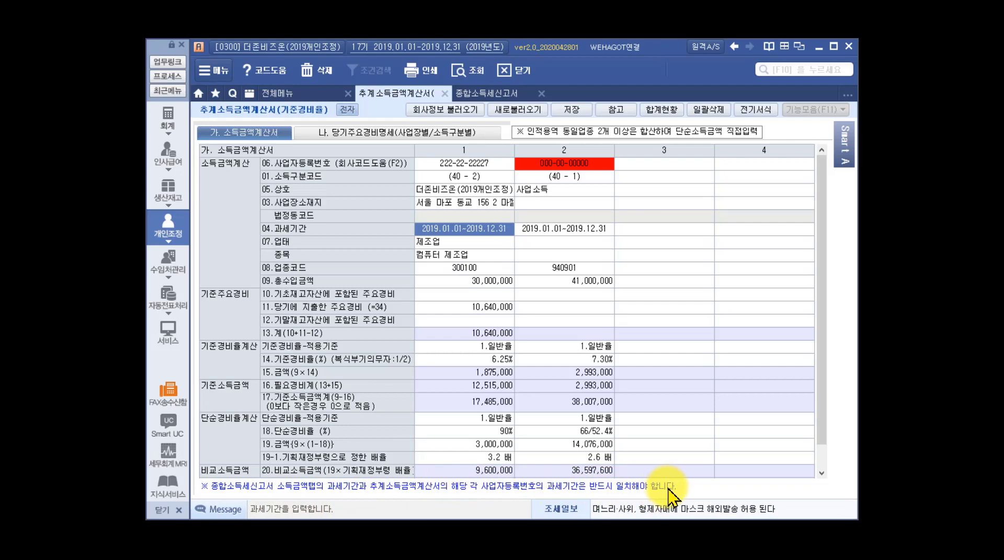
left_click(484, 94)
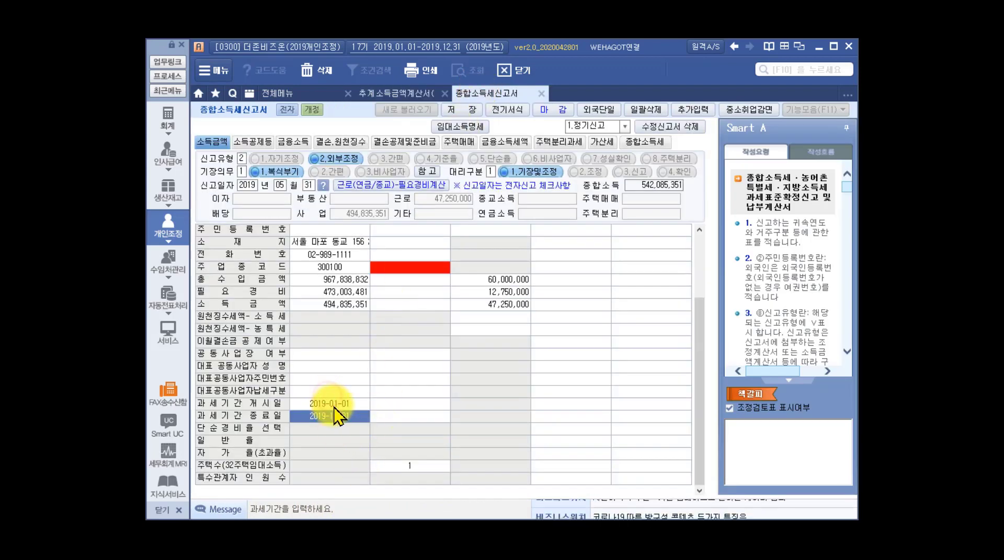
scroll(415, 385, "up", 2)
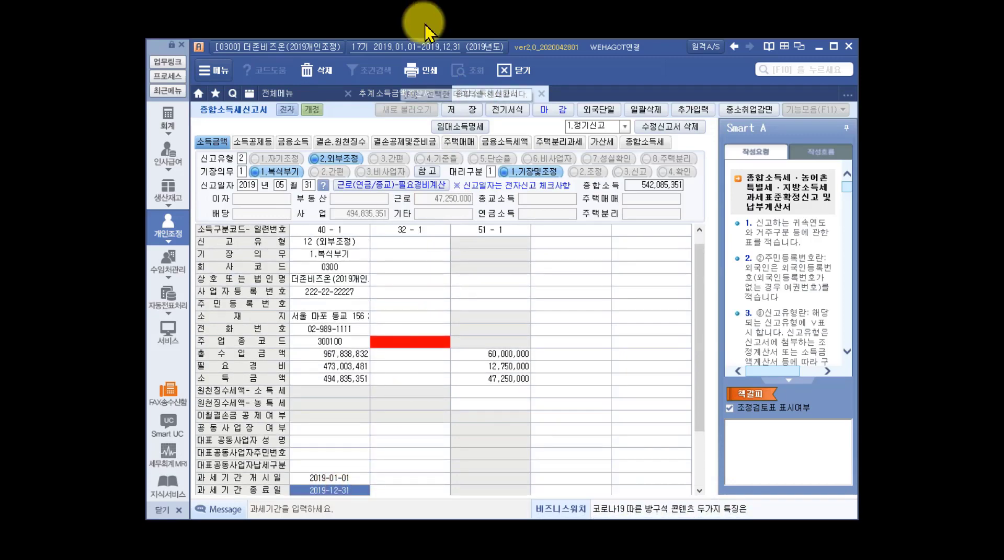
left_click(393, 92)
left_click(465, 230)
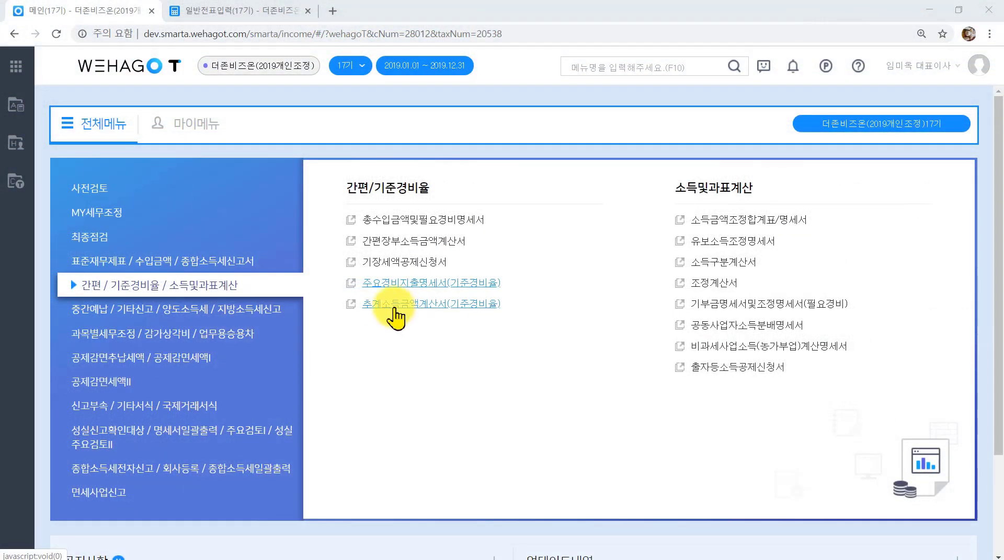
Switch to WEHAGO T, open 주요경비지출명세서(기준경비율), and load the company registration data into the first line
left_click(349, 284)
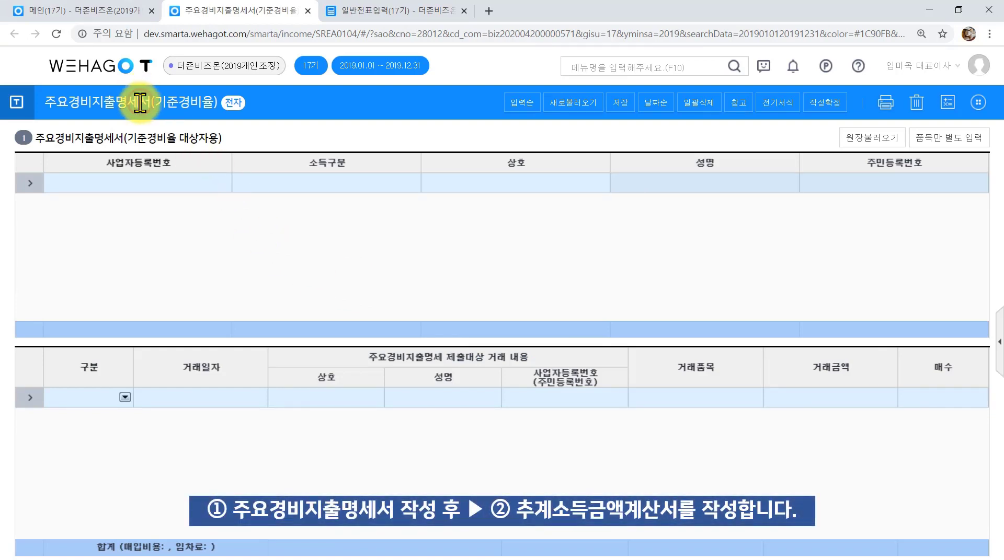
left_click(100, 10)
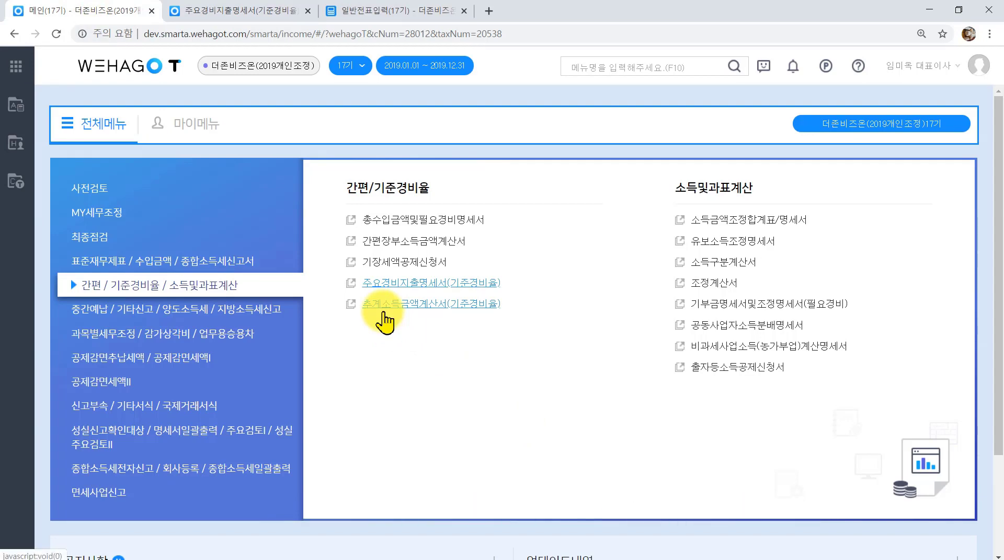
left_click(230, 11)
left_click(574, 104)
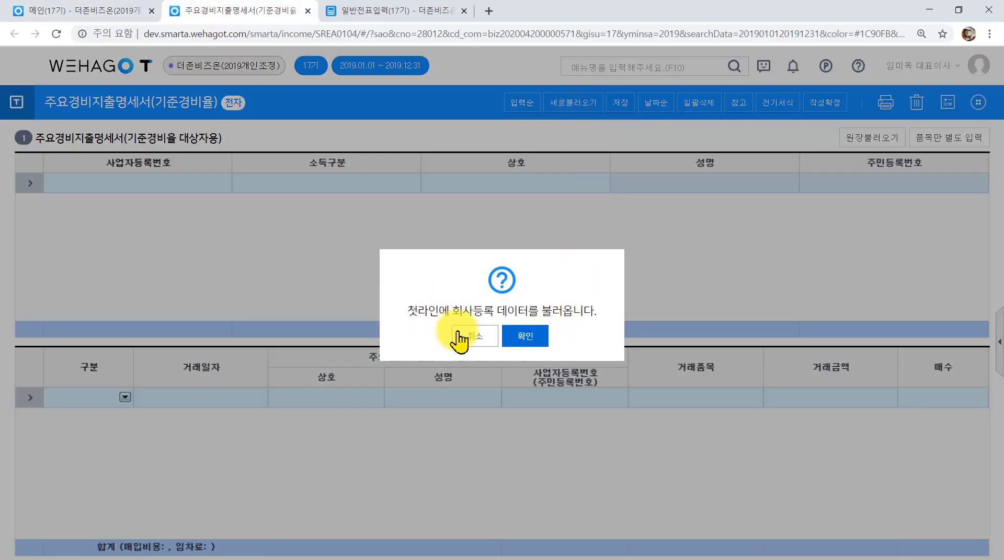
left_click(544, 340)
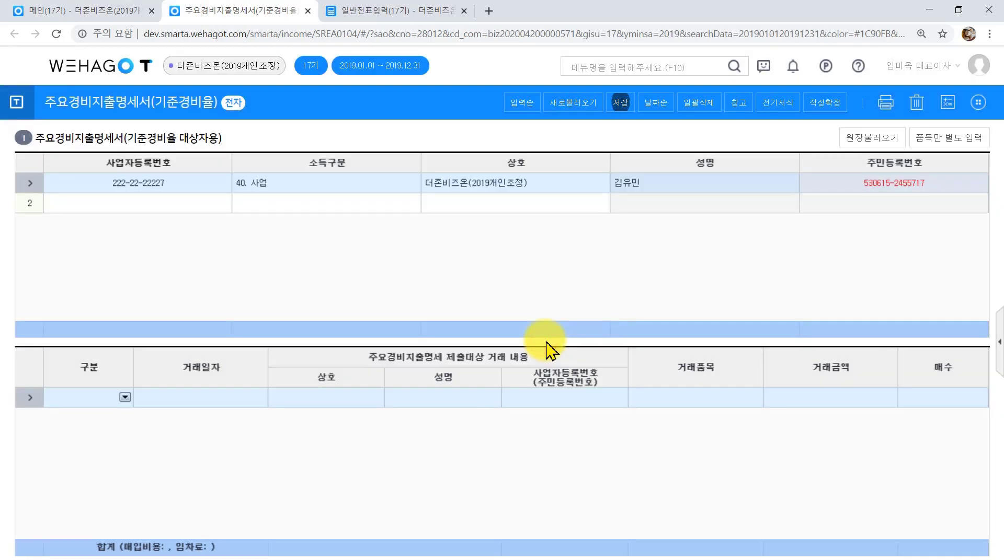
Add a second business line with an all-zero 사업자등록번호, 소득구분 40. 사업, and 상호 사업소득
left_click(162, 202)
type("0")
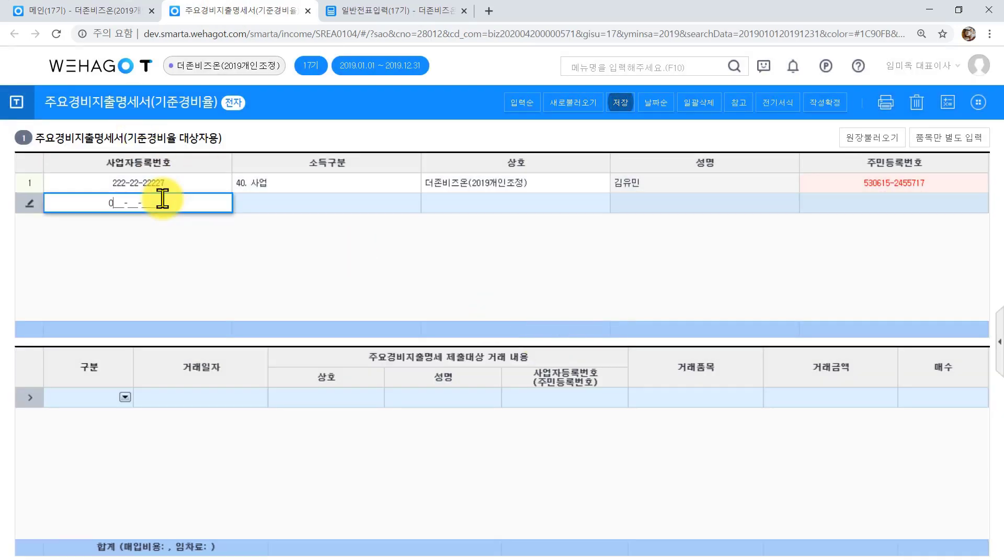
type("00-00-00000")
key("Return")
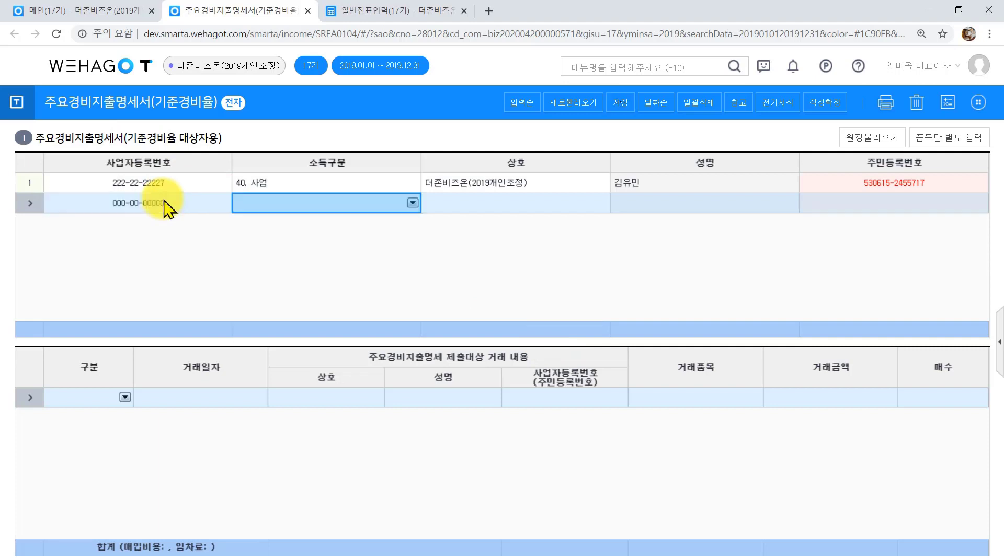
type("40")
key("Return")
type("새업소")
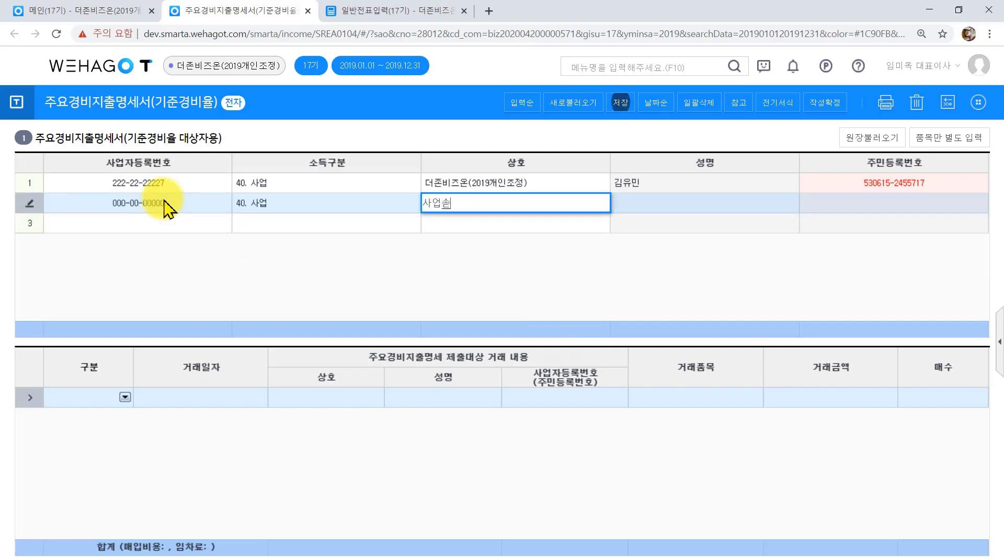
type("득")
key("Return")
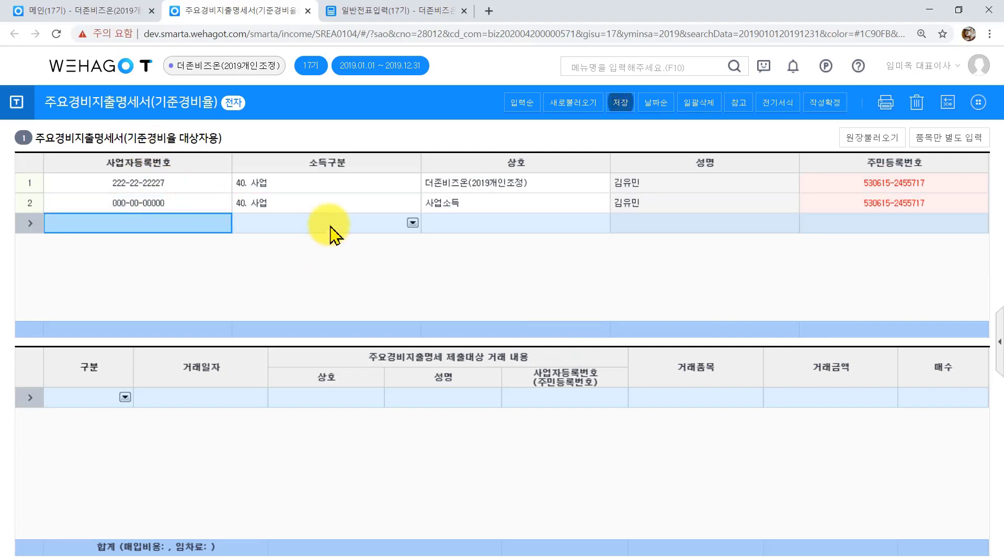
For the first business, add account 146 상품 as 매입비용 in the ledger import and decline loading all entries of the selected account
left_click(361, 184)
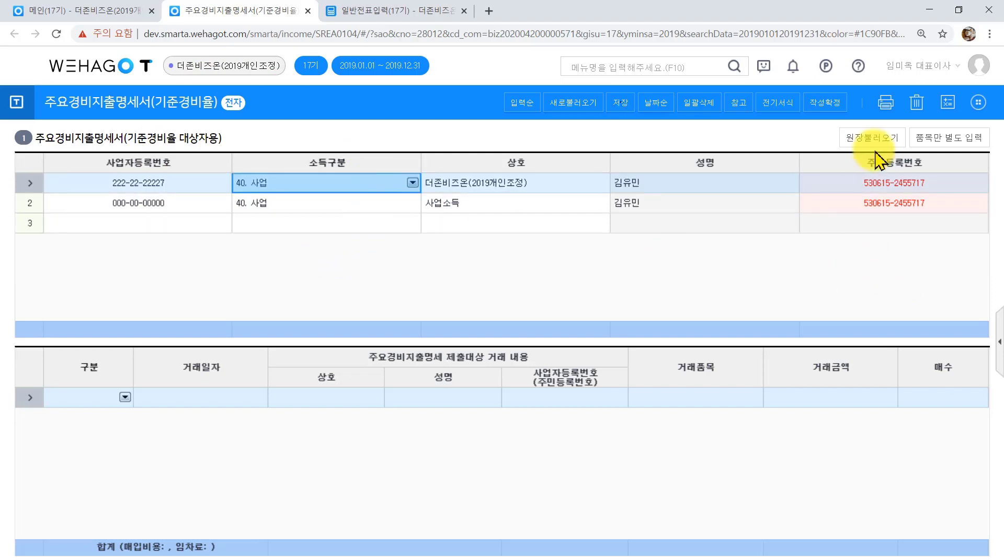
left_click(871, 137)
left_click(523, 343)
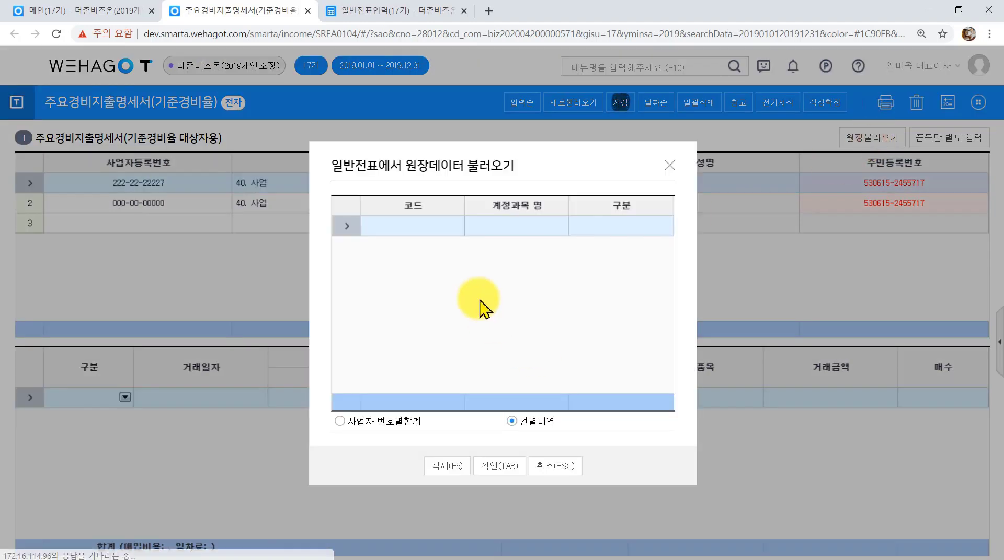
left_click(407, 230)
type("146")
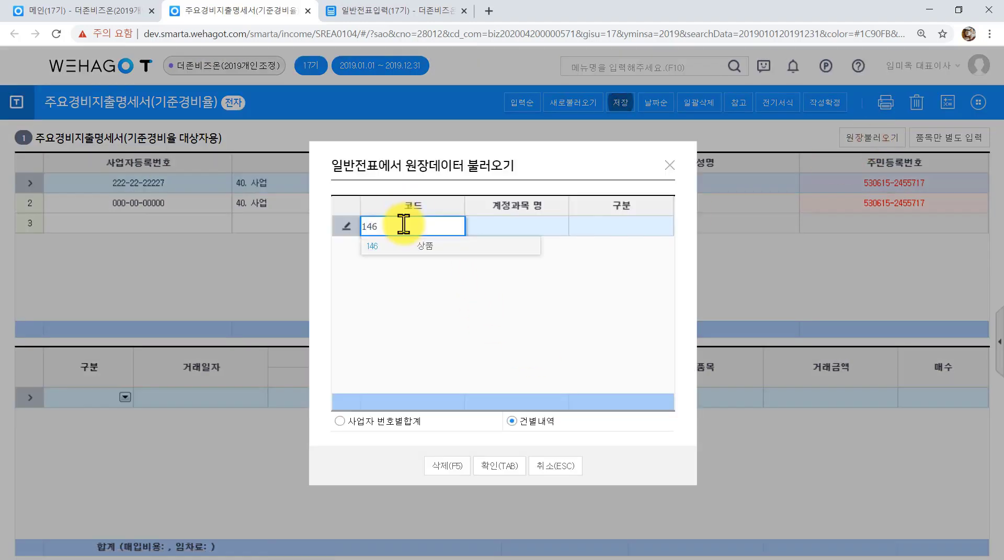
key("Return")
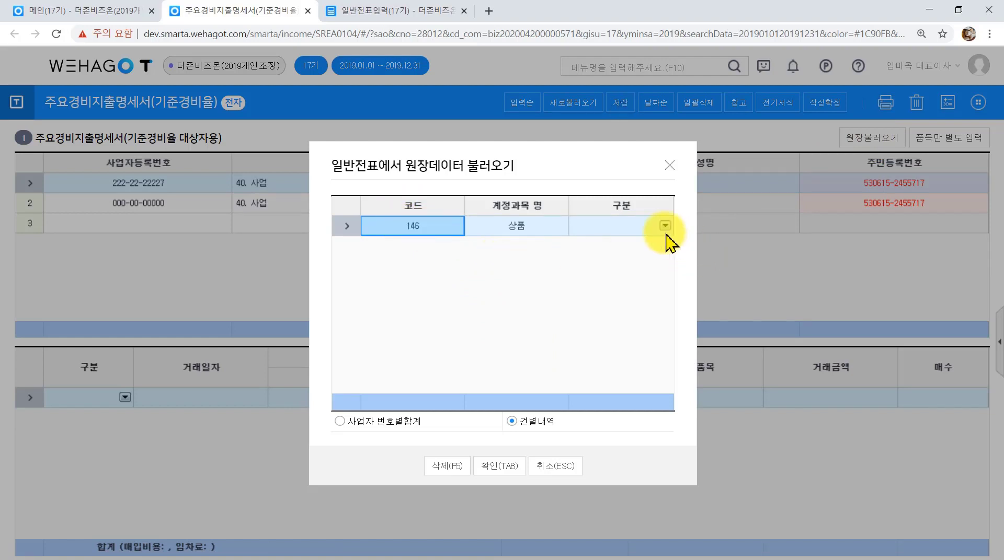
left_click(664, 230)
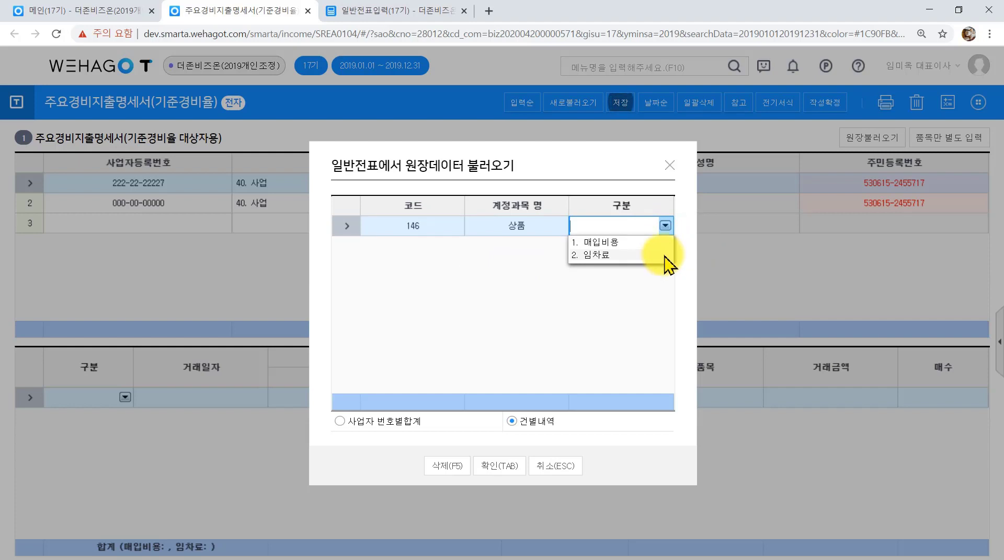
left_click(663, 245)
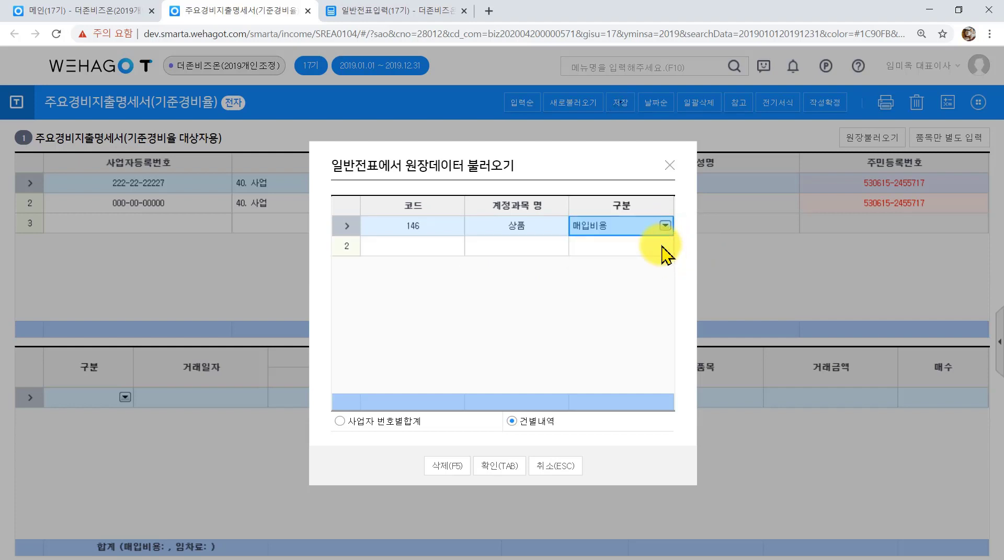
left_click(503, 465)
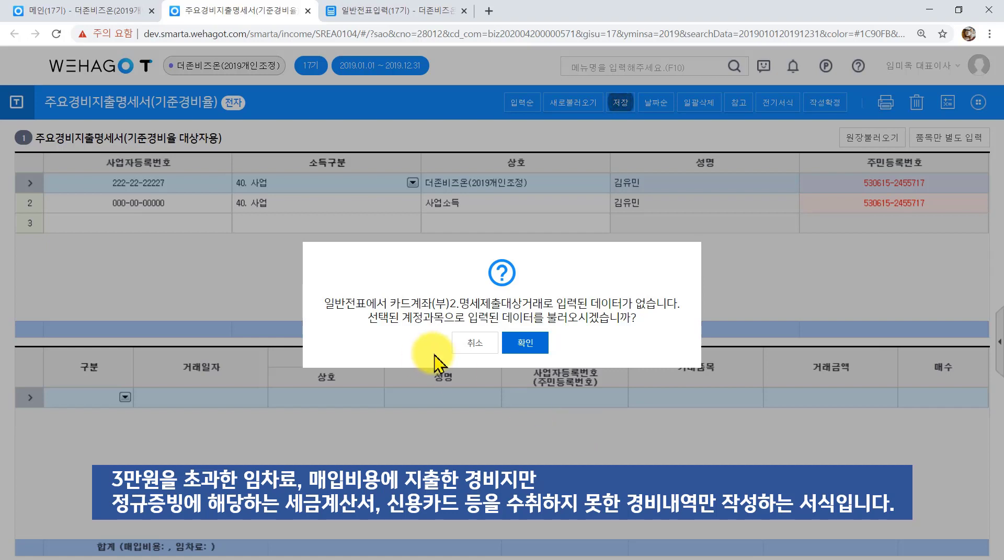
left_click(460, 345)
In 일반전표입력, check the amount and 카드계좌 management item of the 146 상품 voucher line
left_click(369, 9)
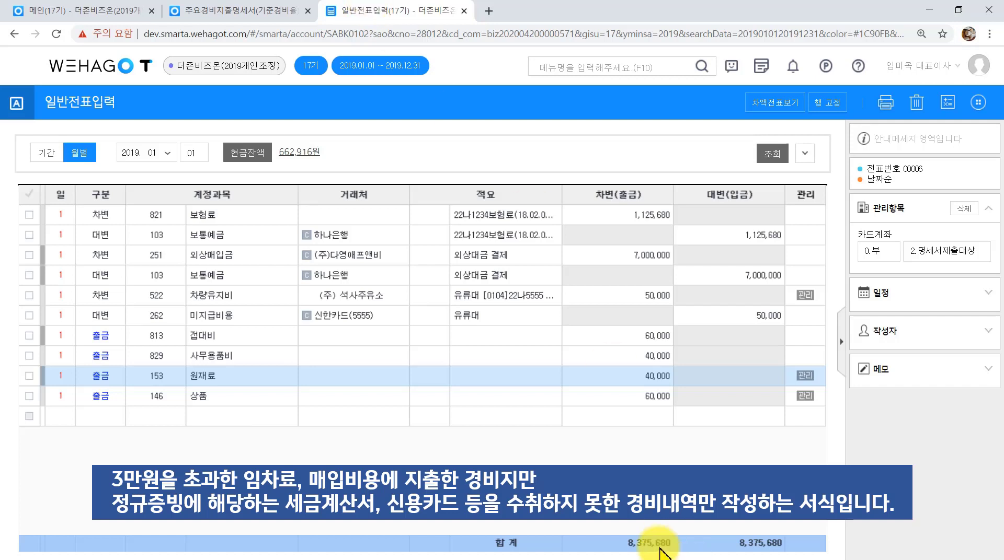
left_click(467, 403)
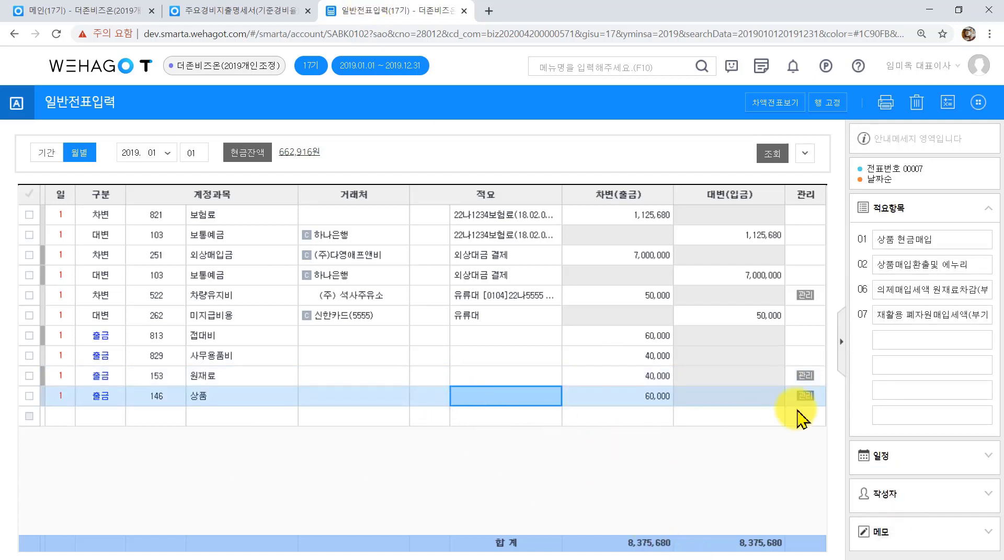
left_click(173, 403)
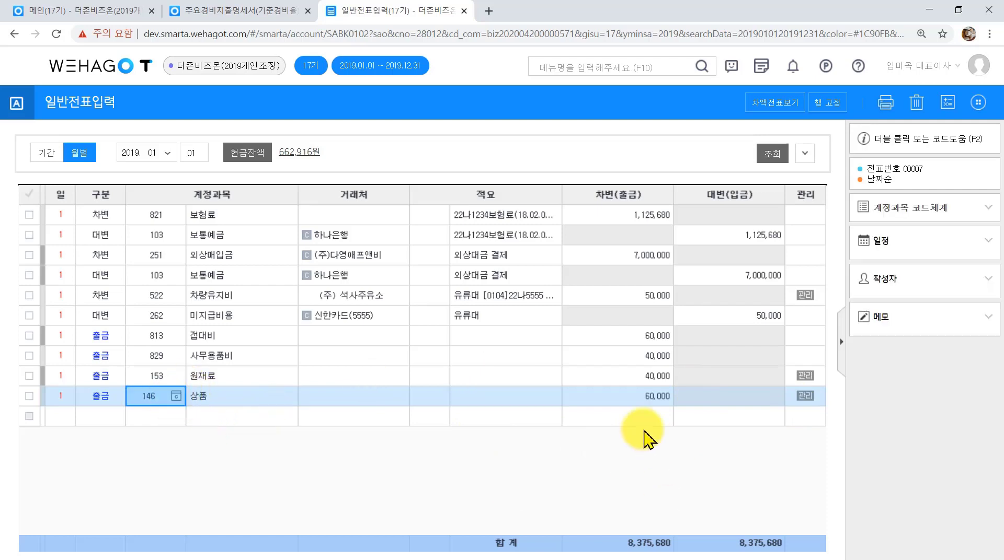
left_click(635, 403)
left_click(809, 398)
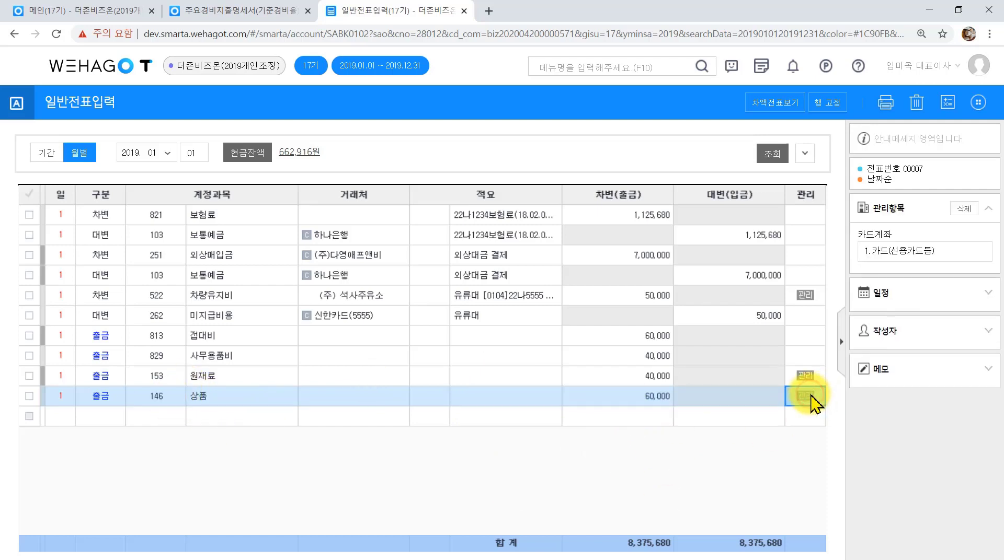
left_click(968, 253)
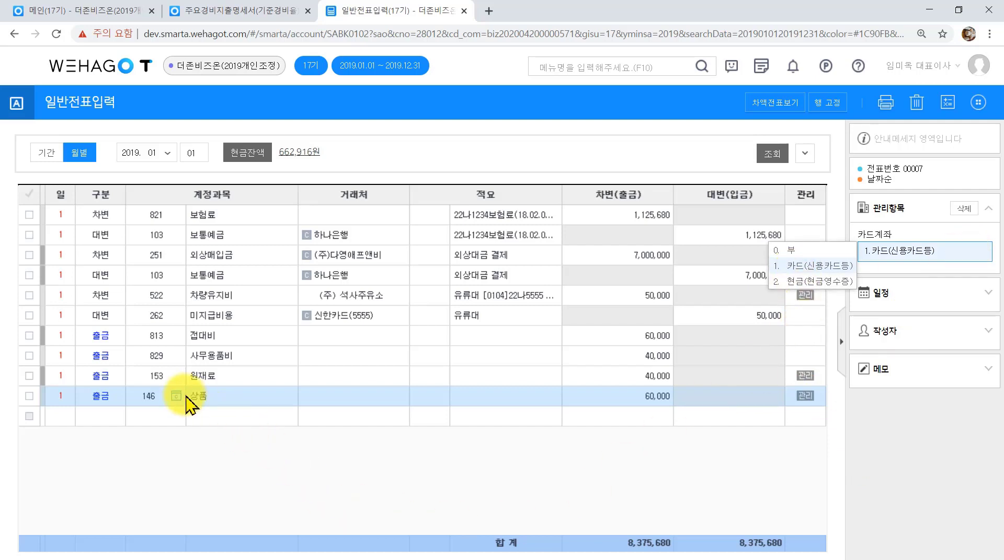
Check the amount and both 카드계좌 settings of the 153 원재료 voucher line
left_click(228, 377)
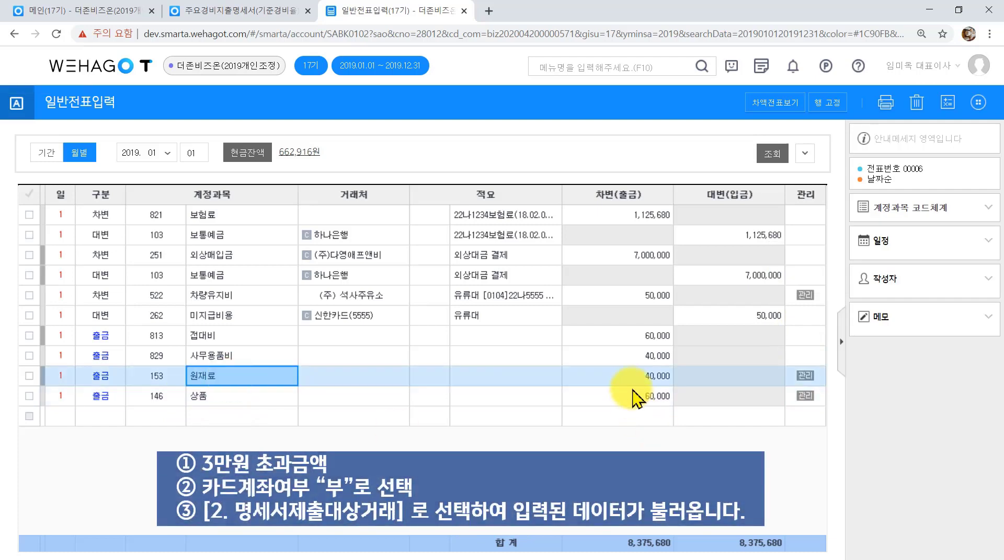
left_click(646, 381)
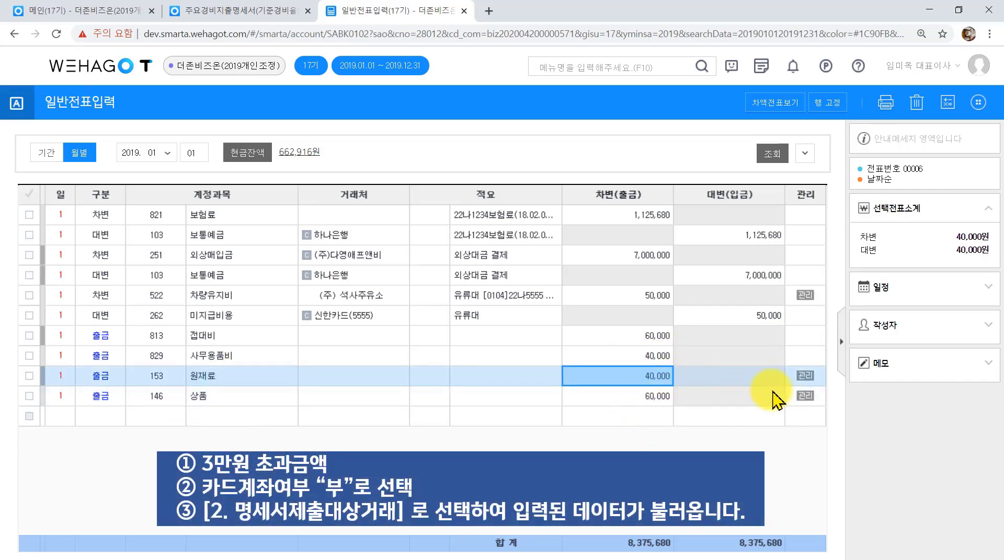
left_click(804, 377)
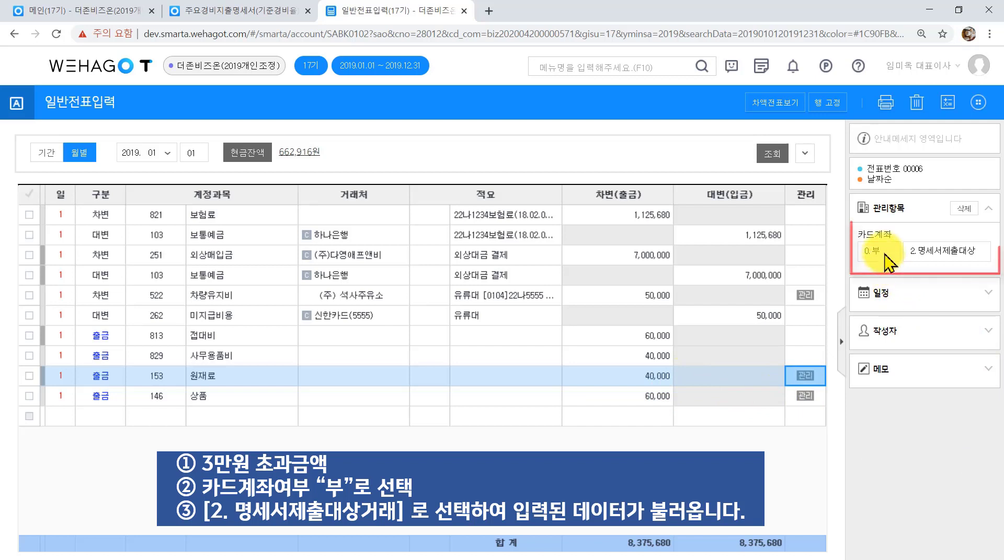
left_click(983, 254)
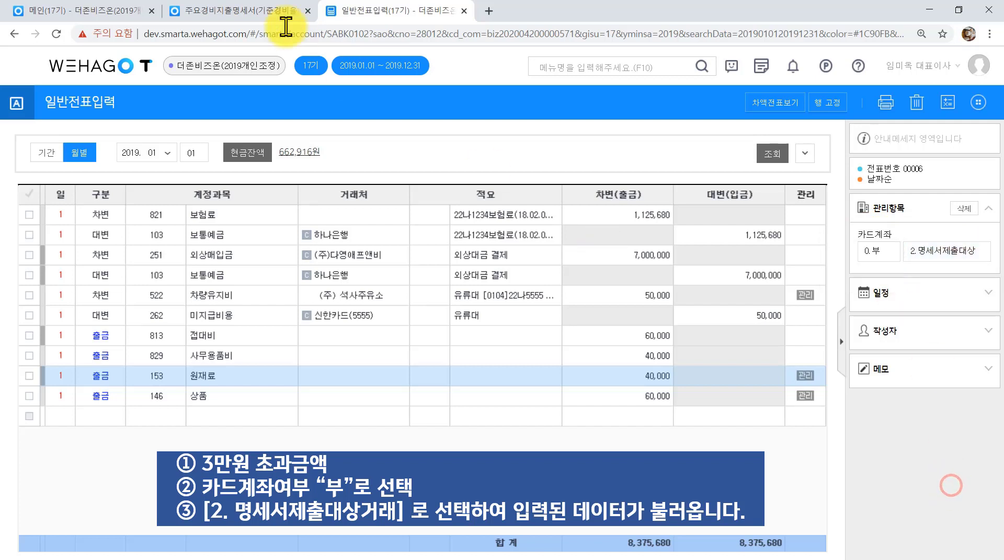
In 주요경비지출명세서(기준경비율), add account 153 원재료 as 매입비용 to the ledger import and load the data by 사업자 번호별합계
left_click(269, 11)
left_click(867, 137)
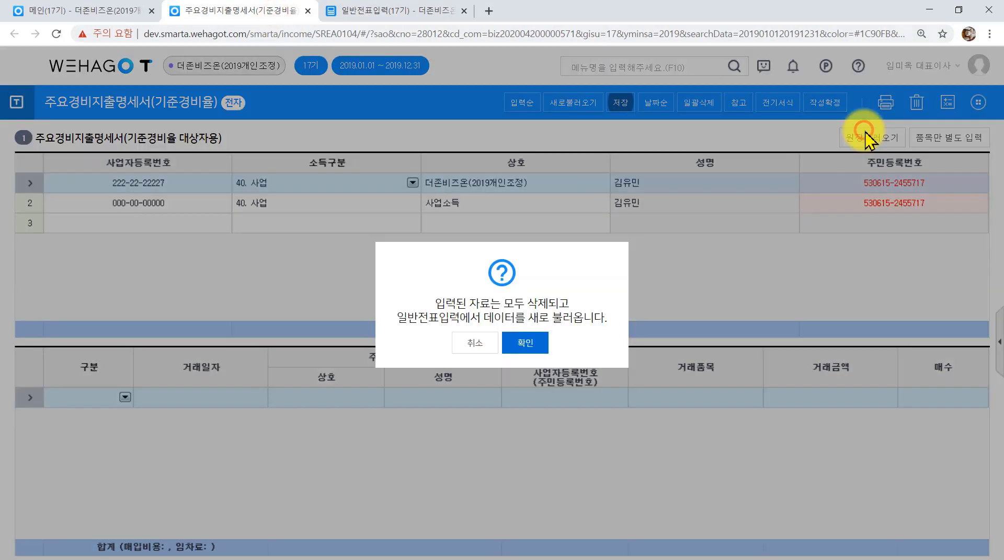
left_click(527, 342)
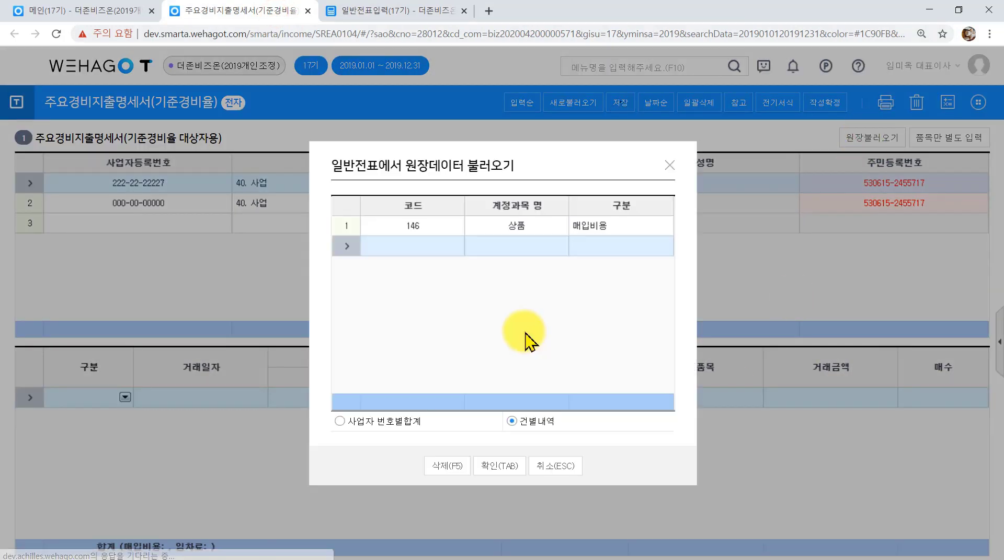
left_click(381, 246)
type("153")
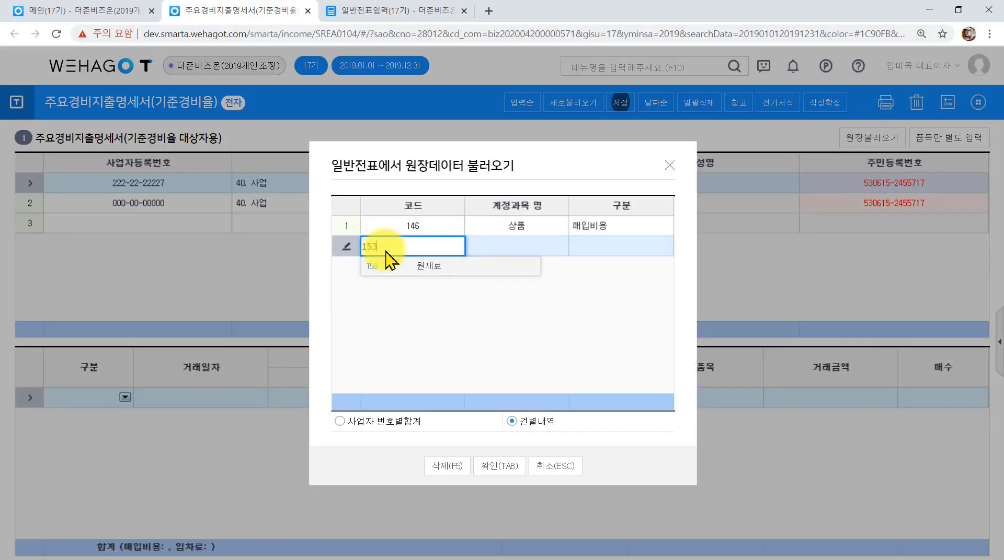
key("Return")
left_click(660, 243)
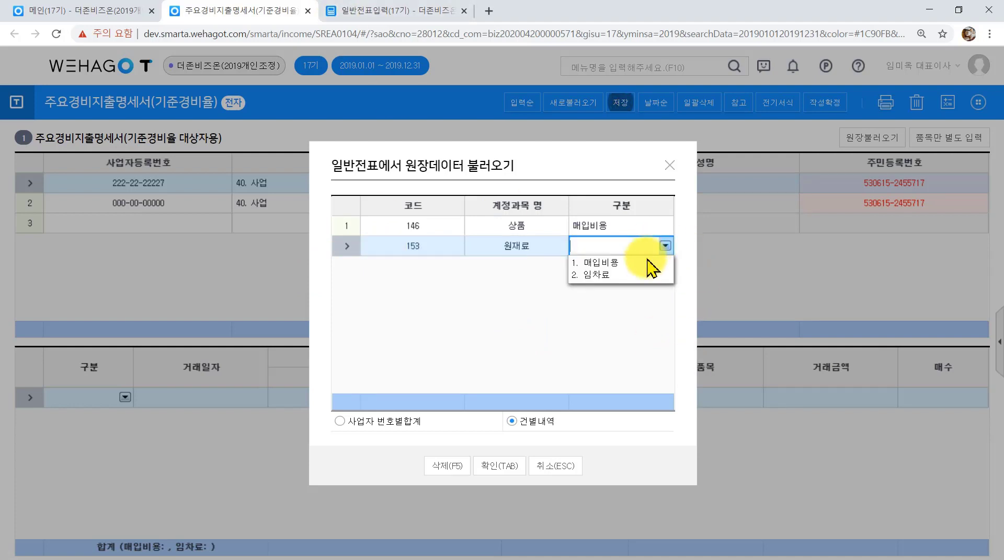
left_click(650, 263)
left_click(340, 421)
left_click(508, 465)
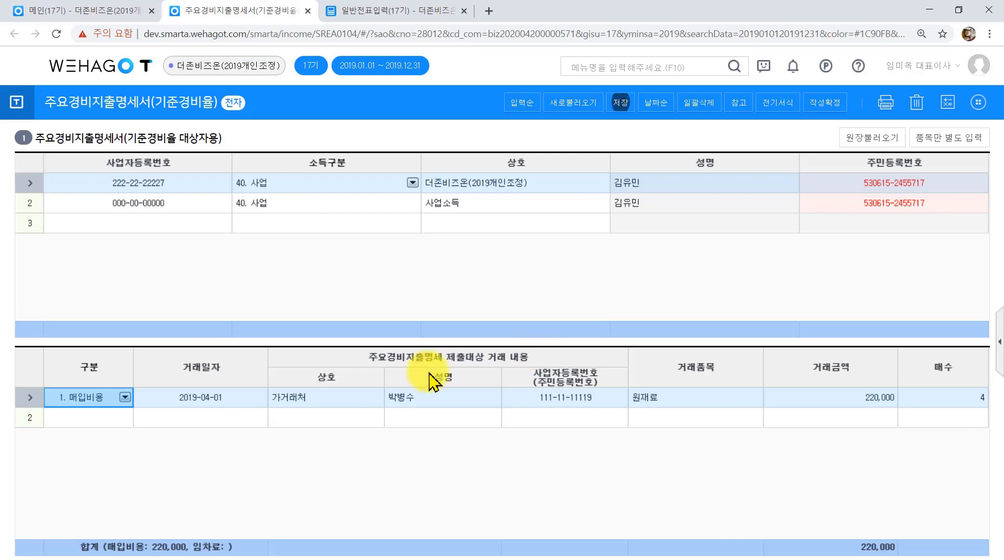
Reload the first business's ledger data by 건별내역 for accounts 146 and 153, replacing the loaded entries
left_click(865, 136)
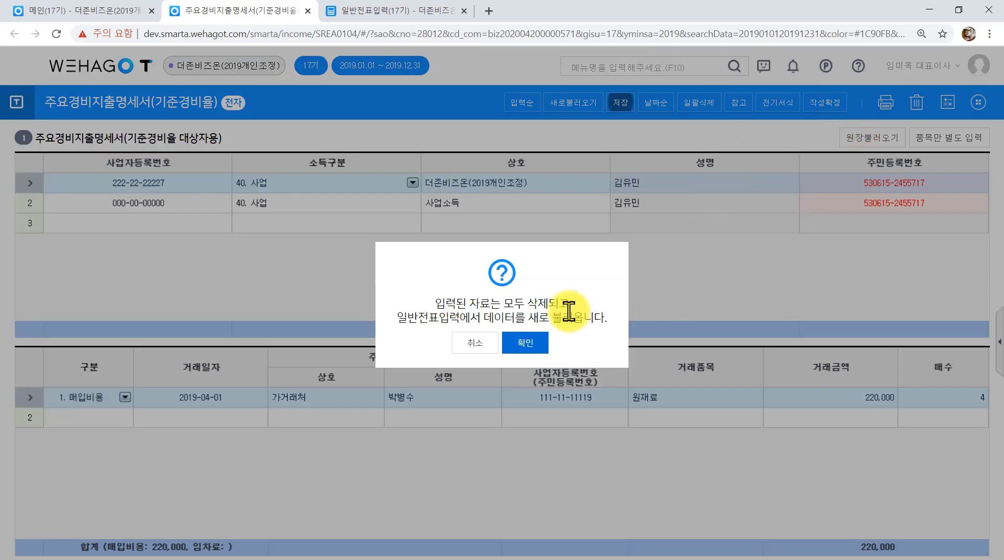
left_click(529, 343)
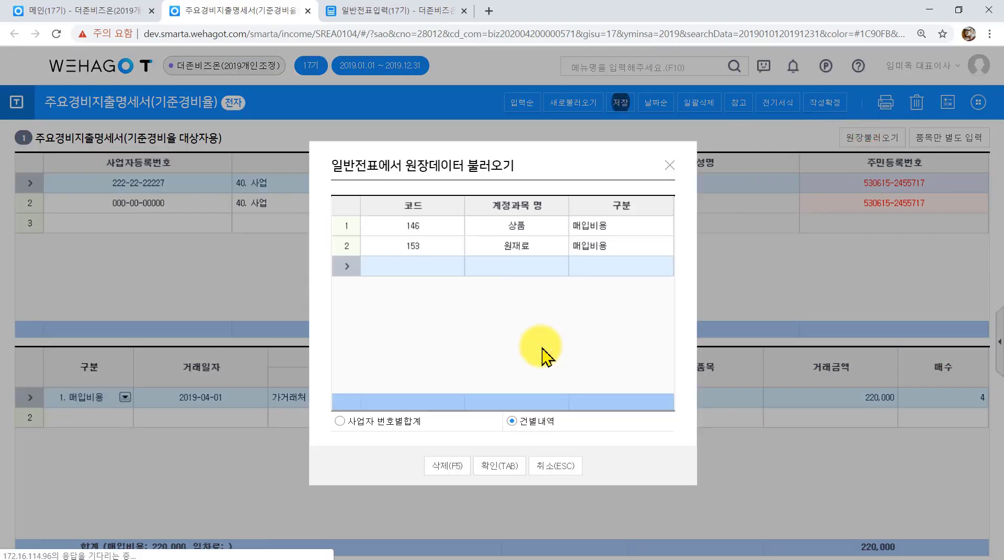
left_click(509, 465)
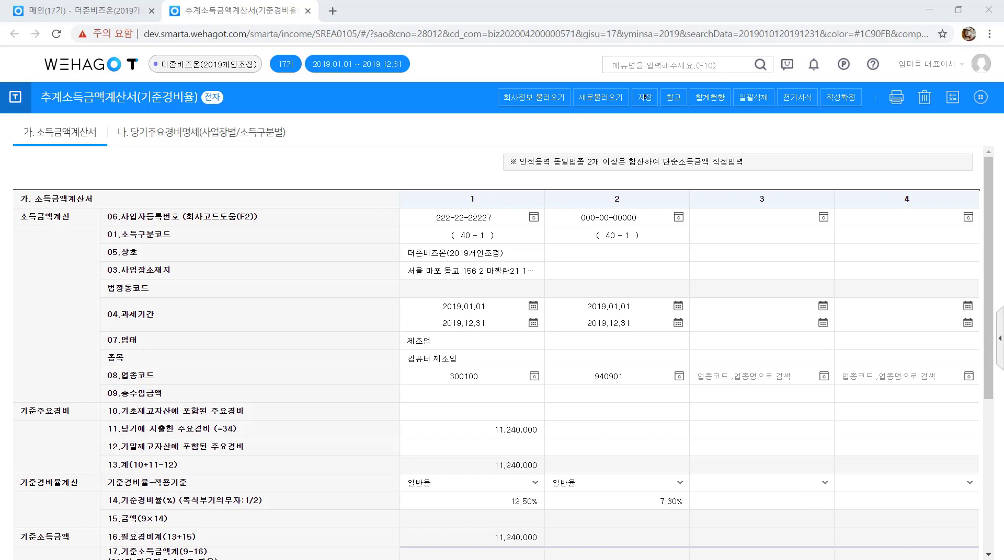
Review the 나. 당기주요경비명세 and 가. 소득금액계산서 sections, and view the 새로불러오기 confirmation in 나 without reloading
left_click(180, 137)
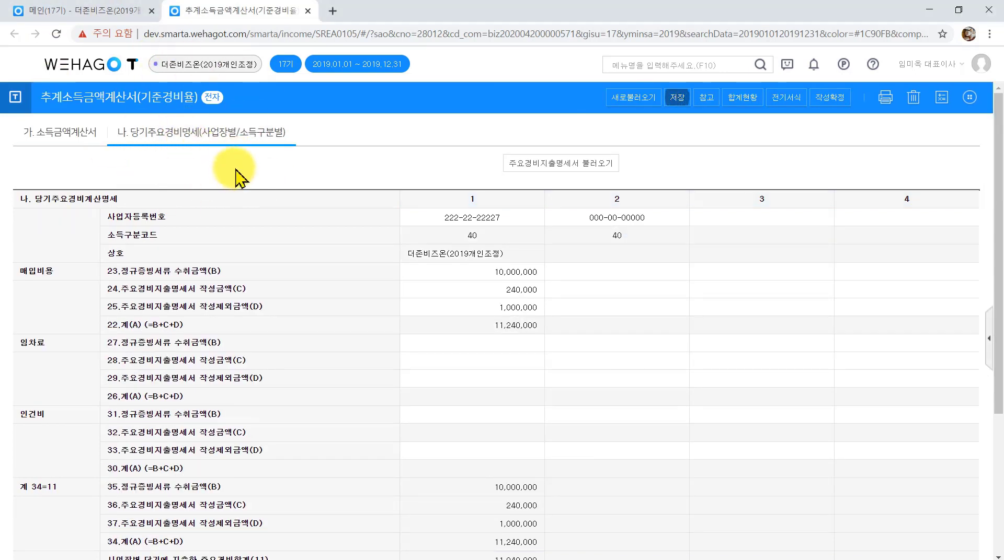
left_click(53, 136)
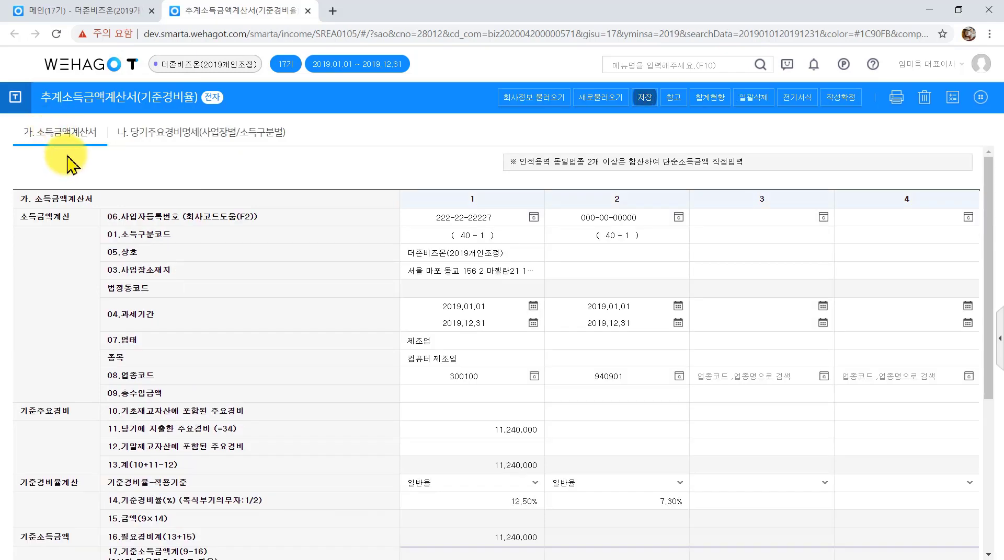
left_click(170, 136)
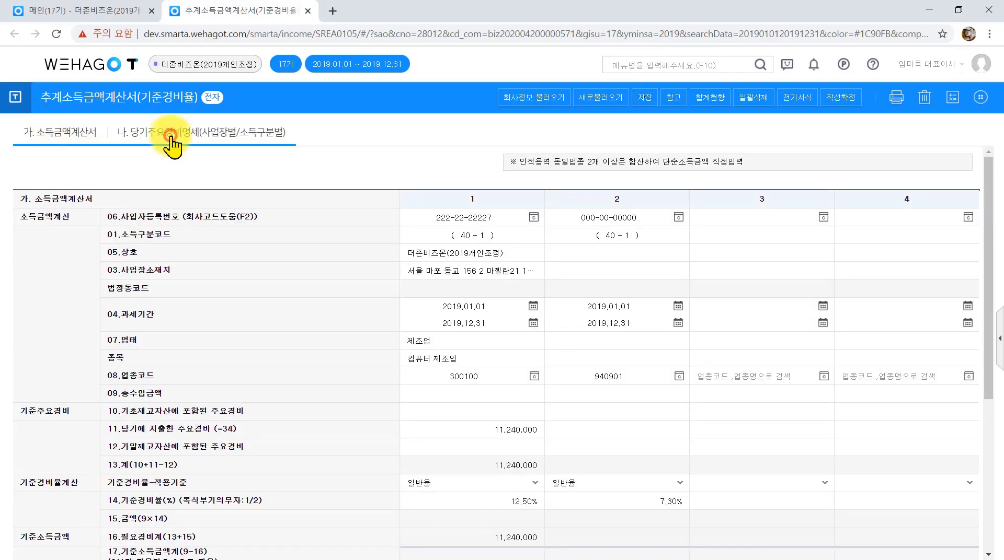
left_click(627, 98)
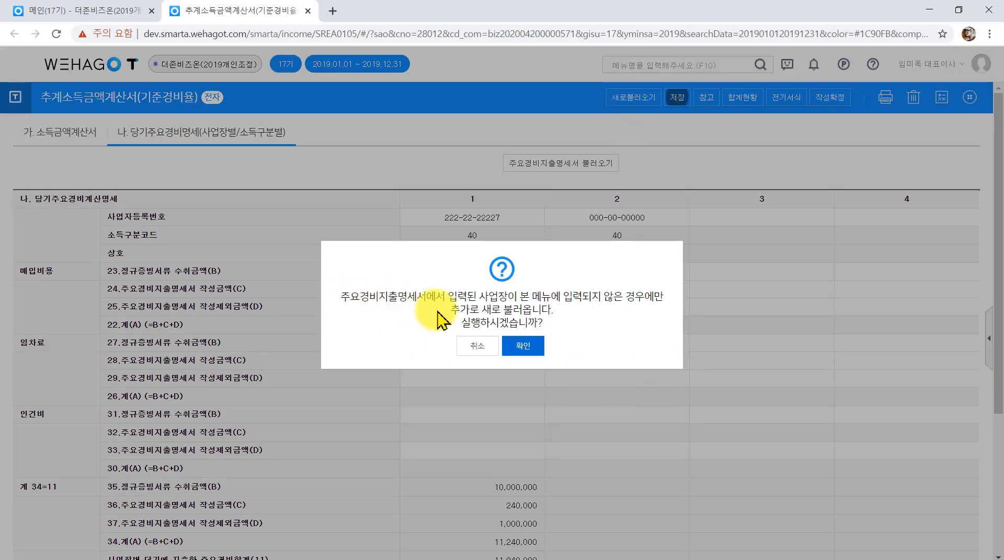
left_click(478, 349)
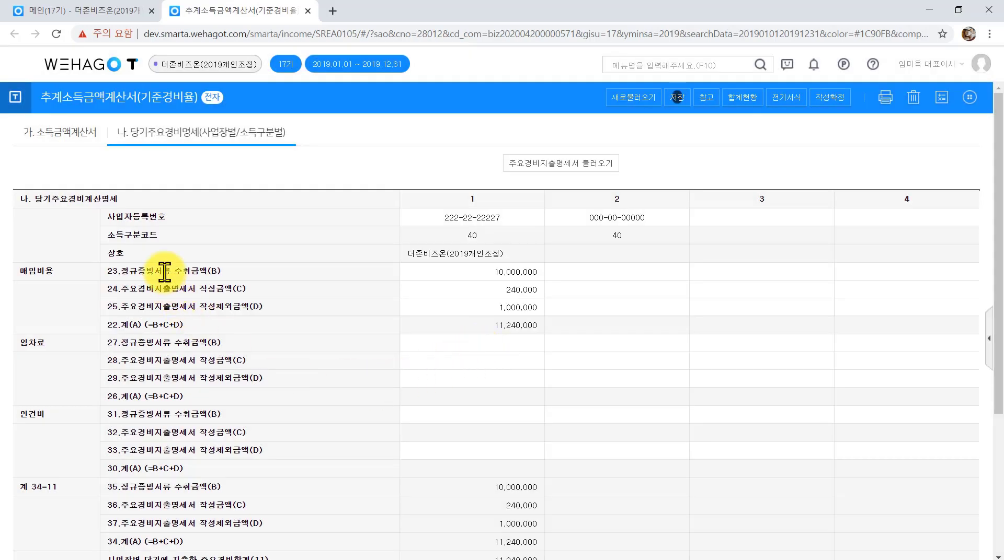
Examine the first business's 매입비용 amounts for 23. 정규증빙서류 수취금액 and 25. 주요경비지출명세서 작성제외금액
left_click(455, 272)
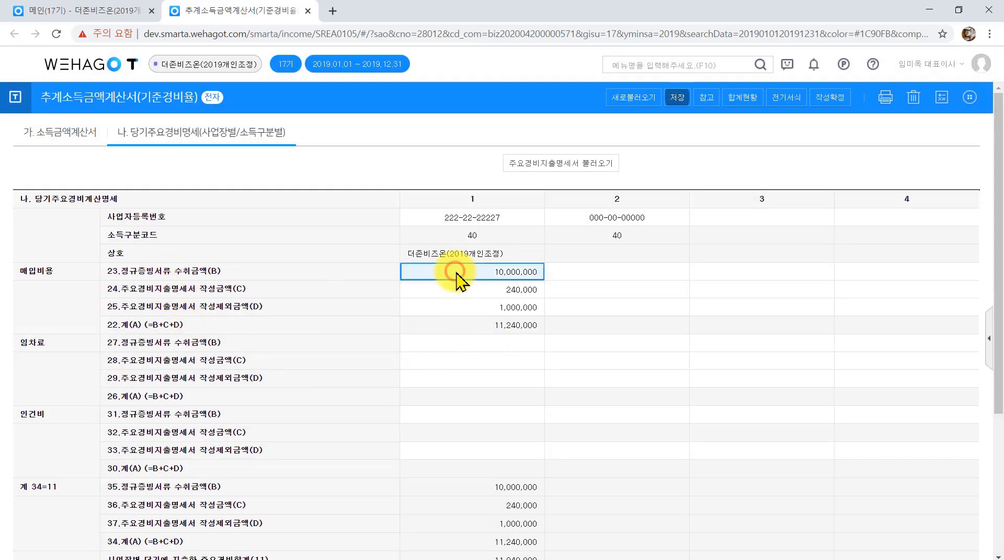
left_click(467, 309)
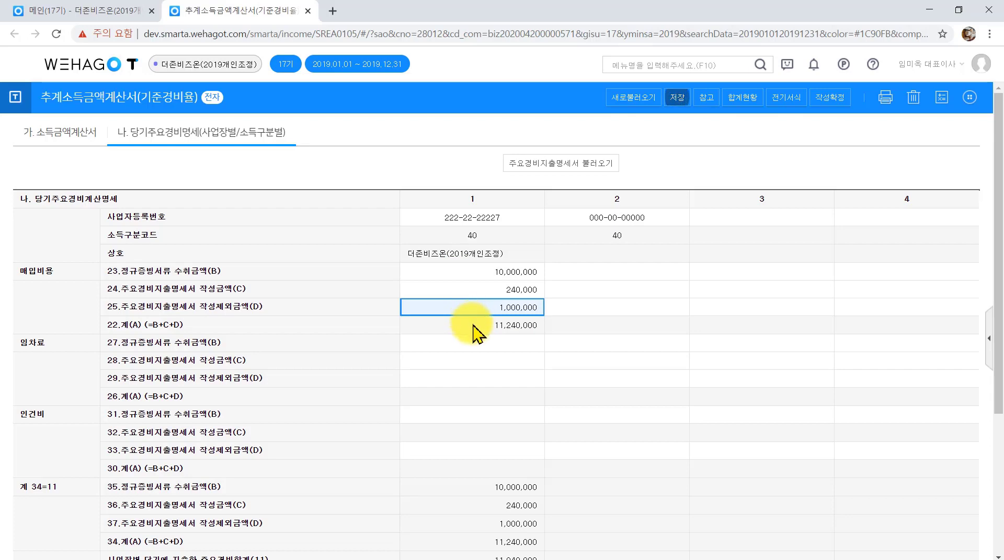
left_click(511, 272)
left_click(512, 273)
left_click(517, 303)
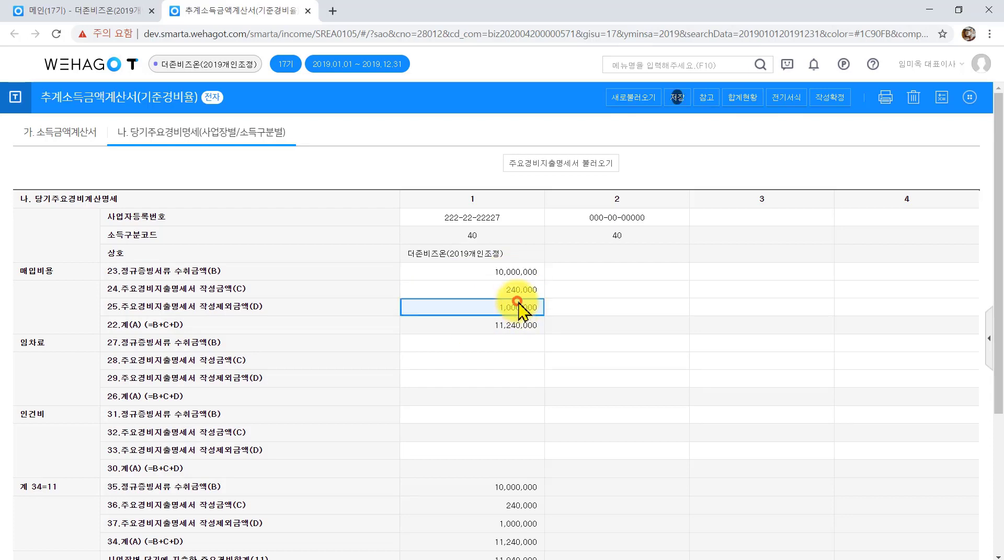
left_click(519, 309)
Return to 가. 소득금액계산서, view the 회사정보 불러오기 confirmation for the first line, and cancel it
left_click(74, 134)
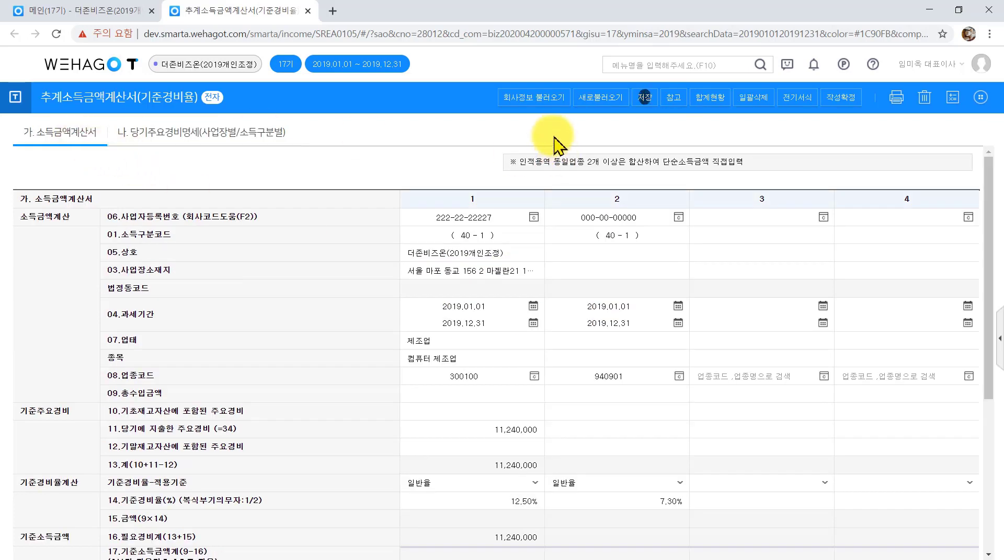
left_click(538, 97)
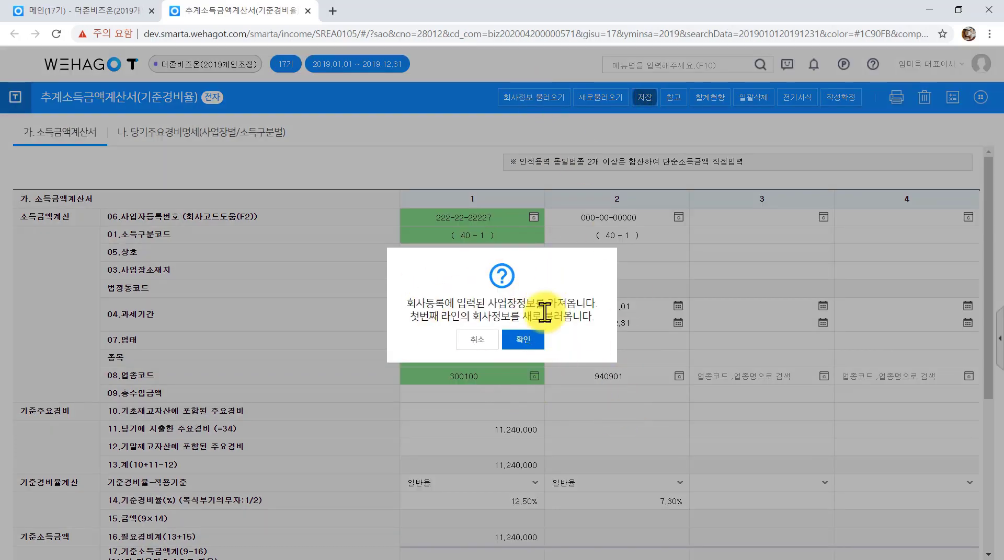
left_click(472, 341)
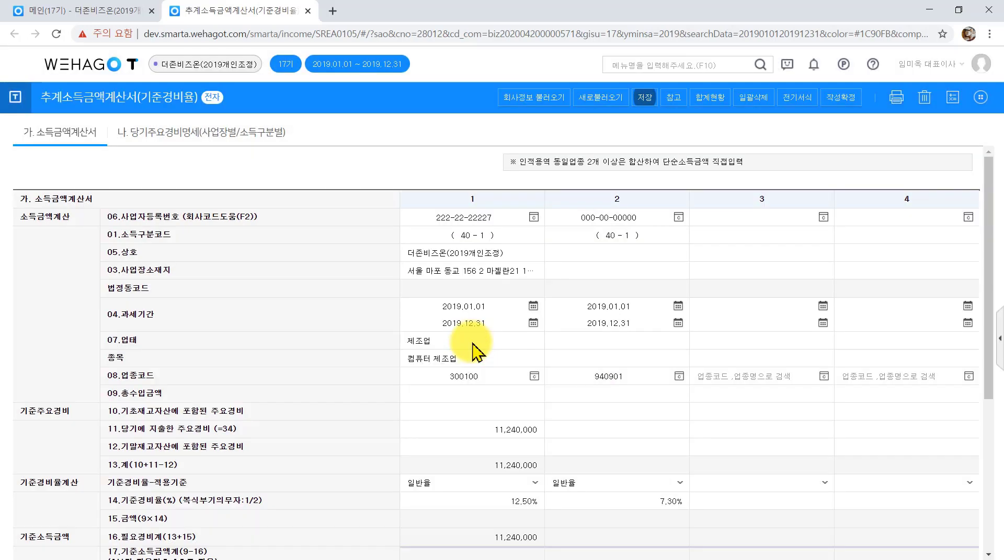
View the first business's company lookup and its rate basis options for 기준경비율 and 단순경비율, leaving the selections as they are
left_click(534, 216)
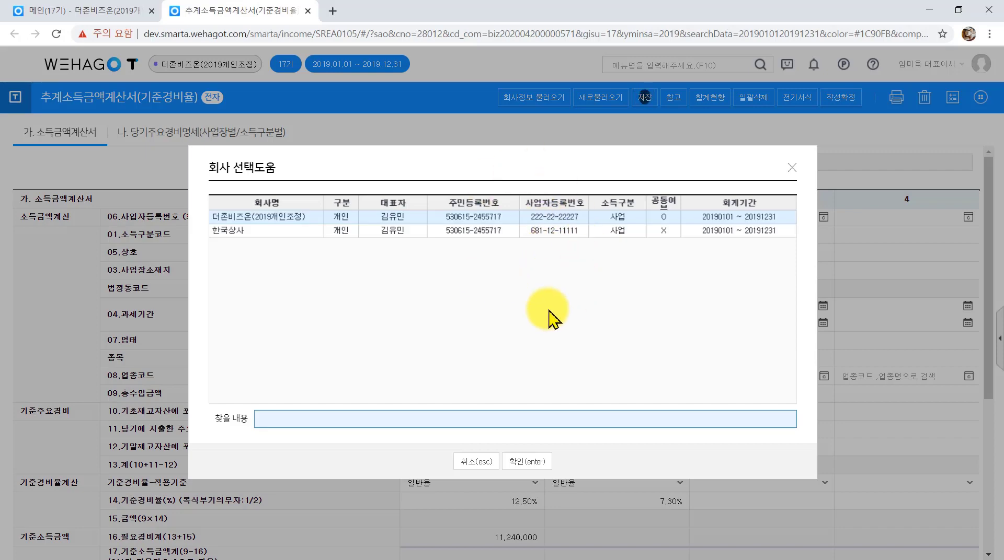
left_click(791, 168)
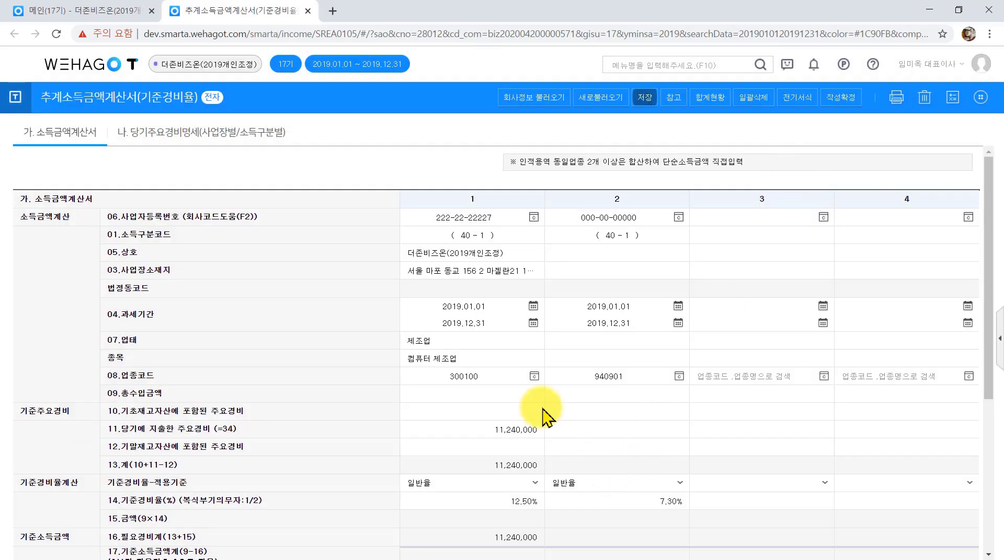
left_click(534, 483)
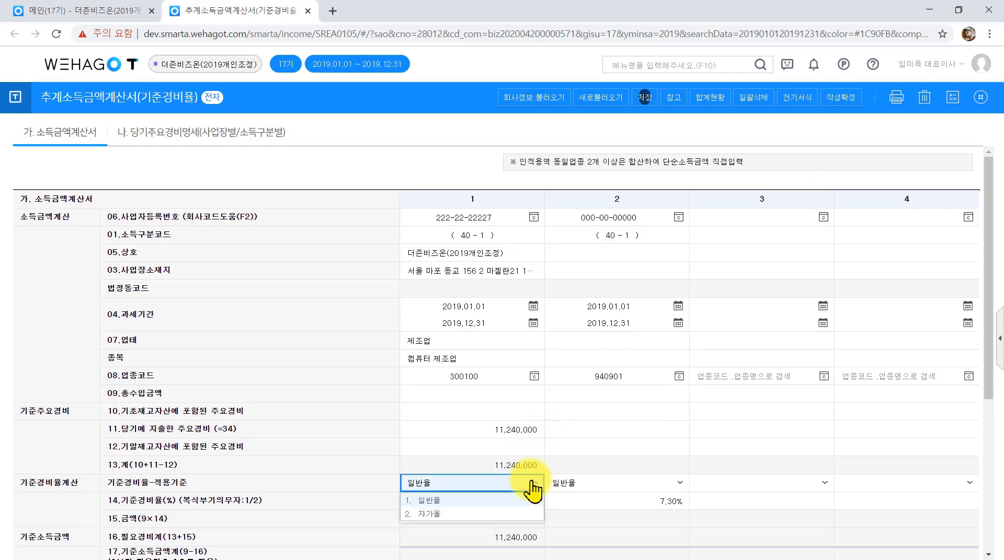
scroll(534, 483, "down", 4)
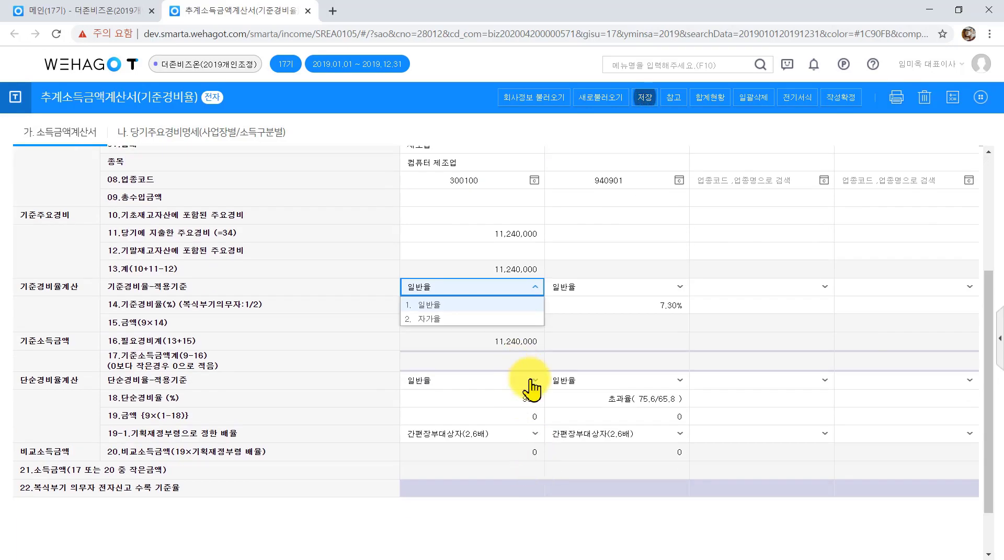
left_click(531, 385)
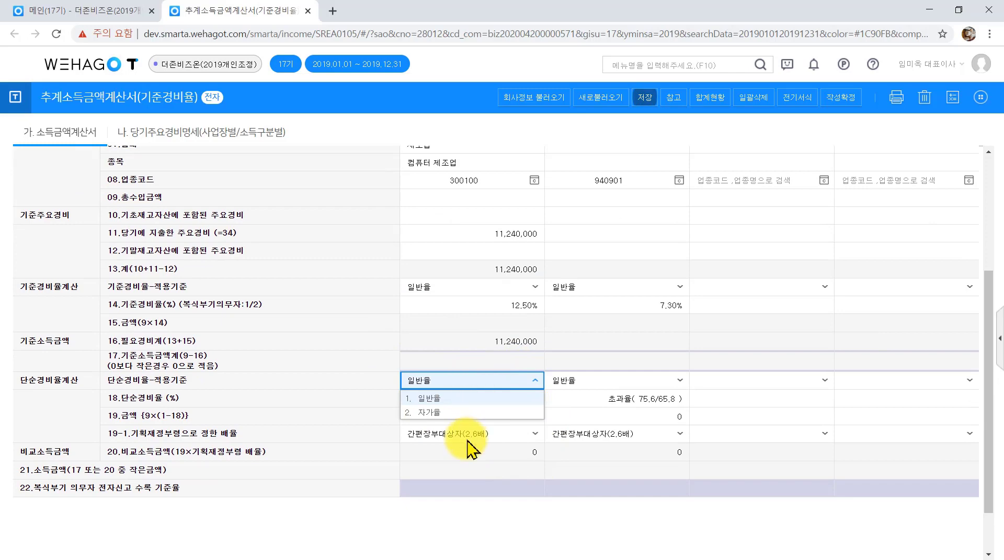
scroll(609, 277, "up", 3)
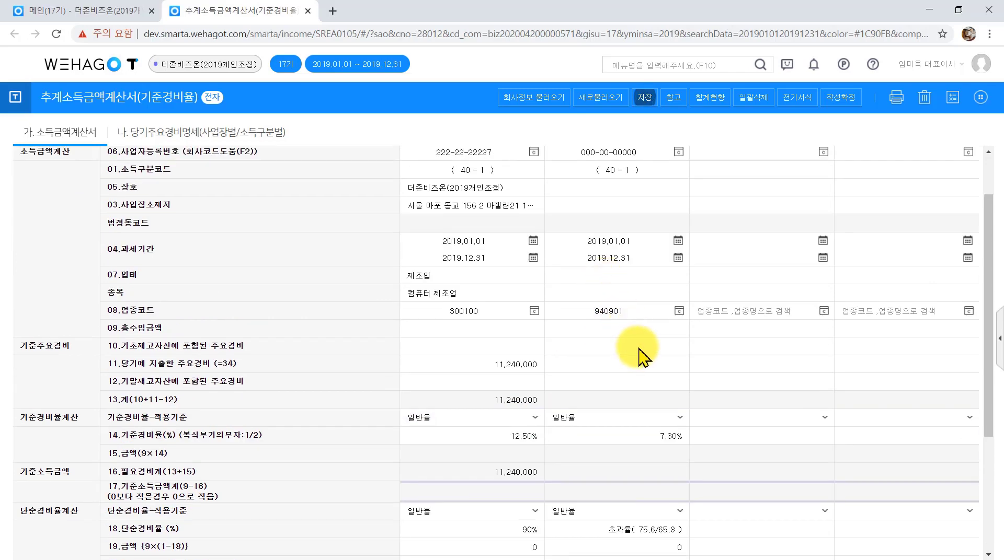
Enter 41,000,000 as 09.총수입금액 for the second business with 업종코드 940901, and check its 18.단순경비율
left_click(641, 310)
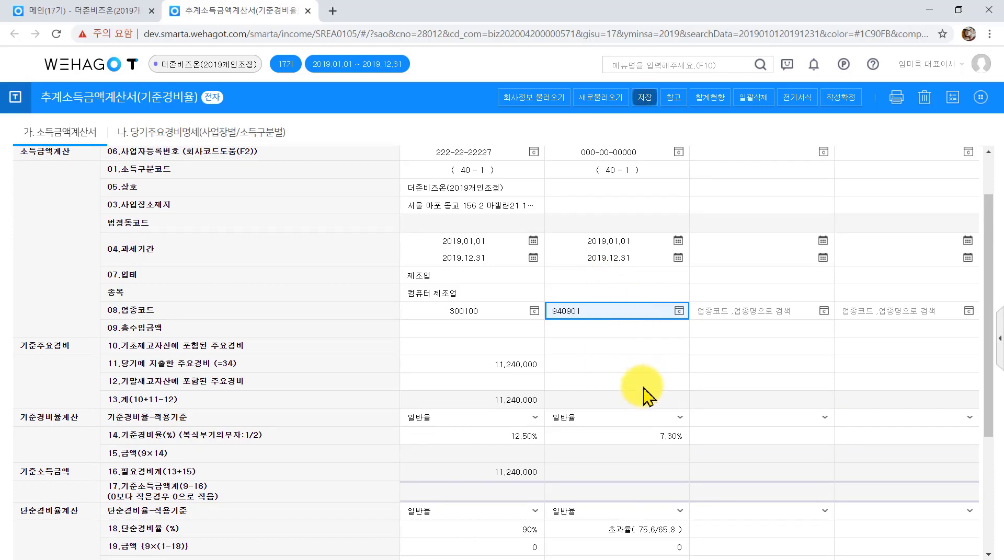
left_click(624, 329)
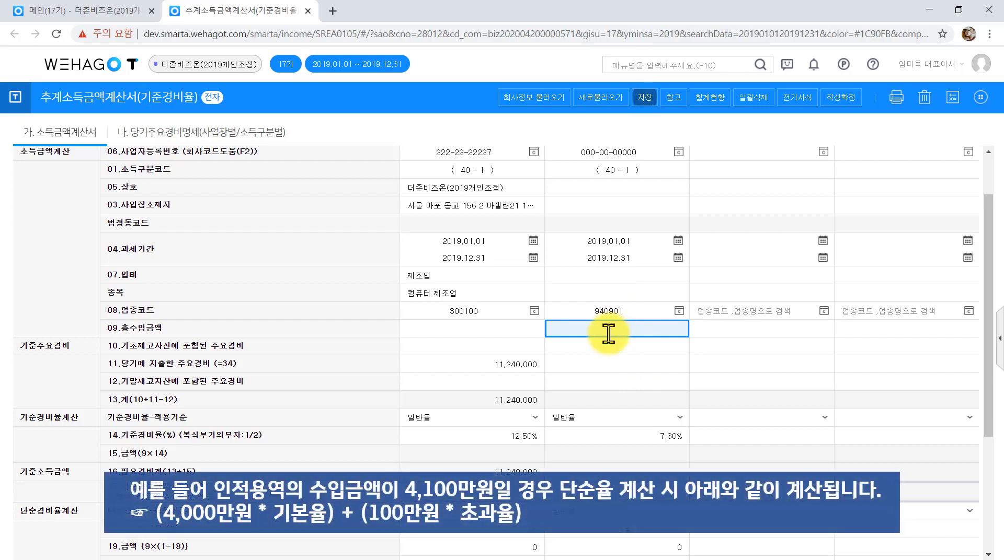
type("410000,000")
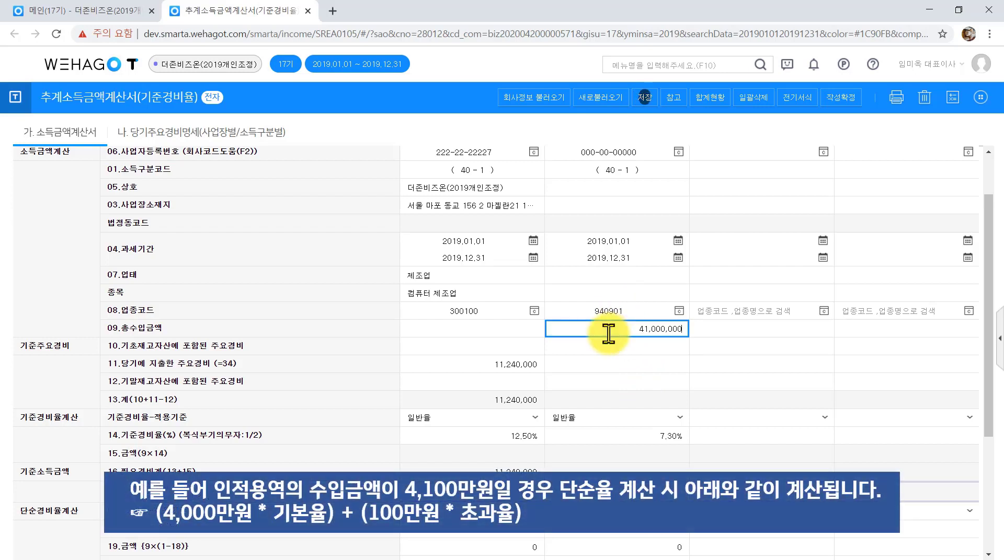
key("Return")
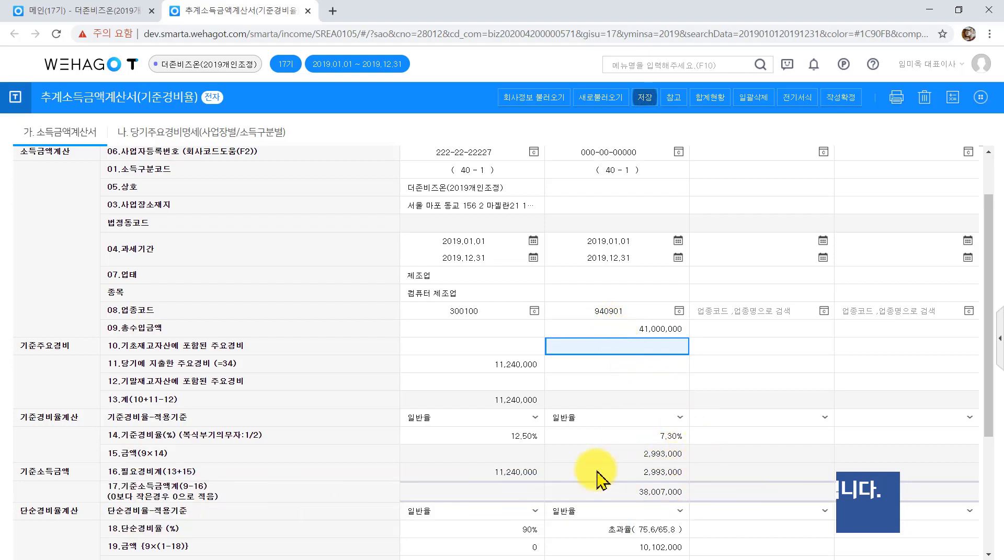
scroll(659, 465, "down", 1)
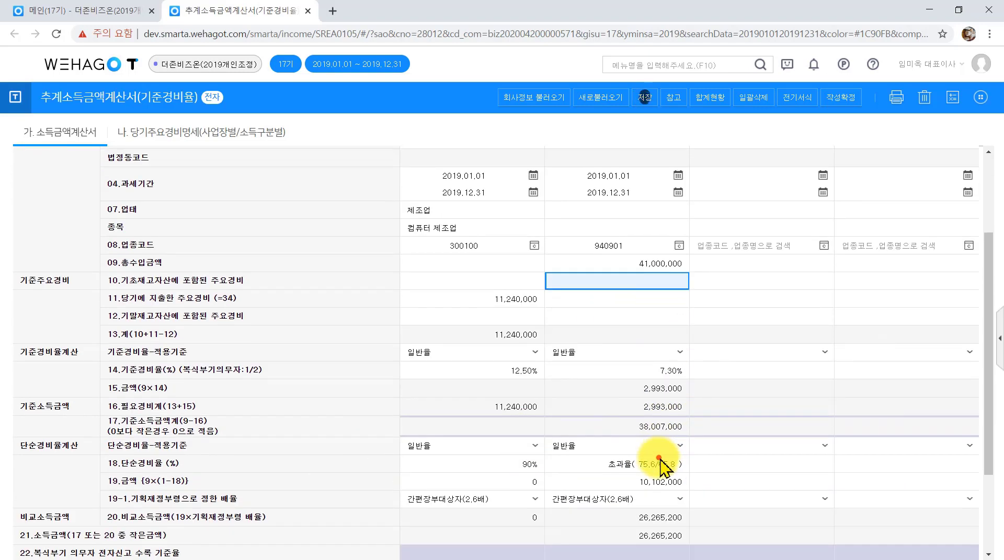
left_click(659, 458)
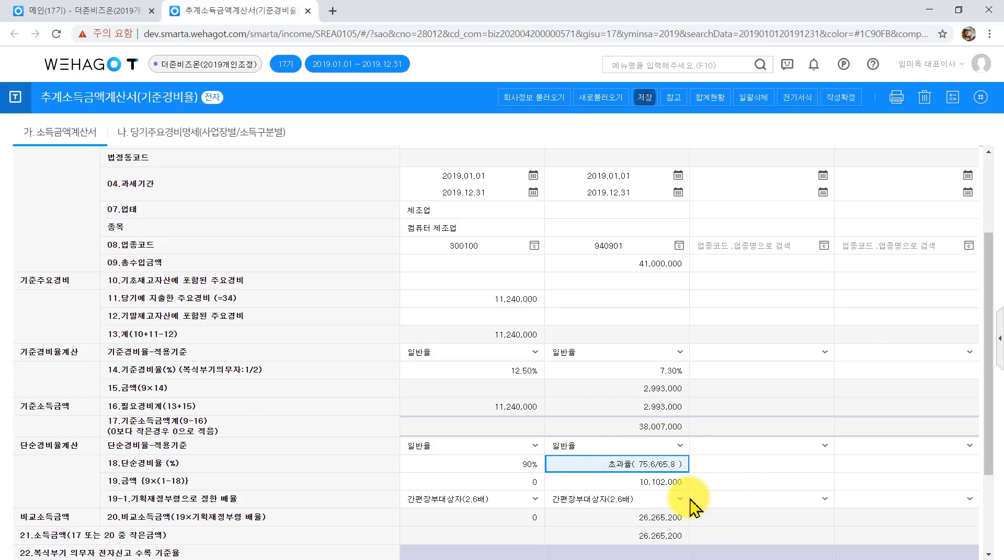
Enter 30,000,000 as 09.총수입금액 for the first business, and look at the note on combining 인적용역 businesses of the same type
scroll(522, 366, "up", 2)
left_click(485, 393)
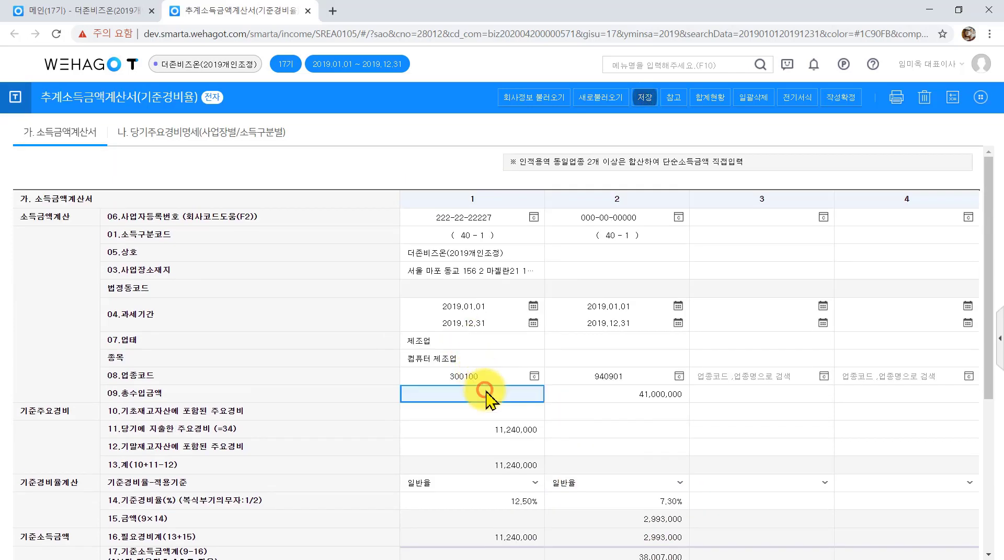
type("30000000")
key("Return")
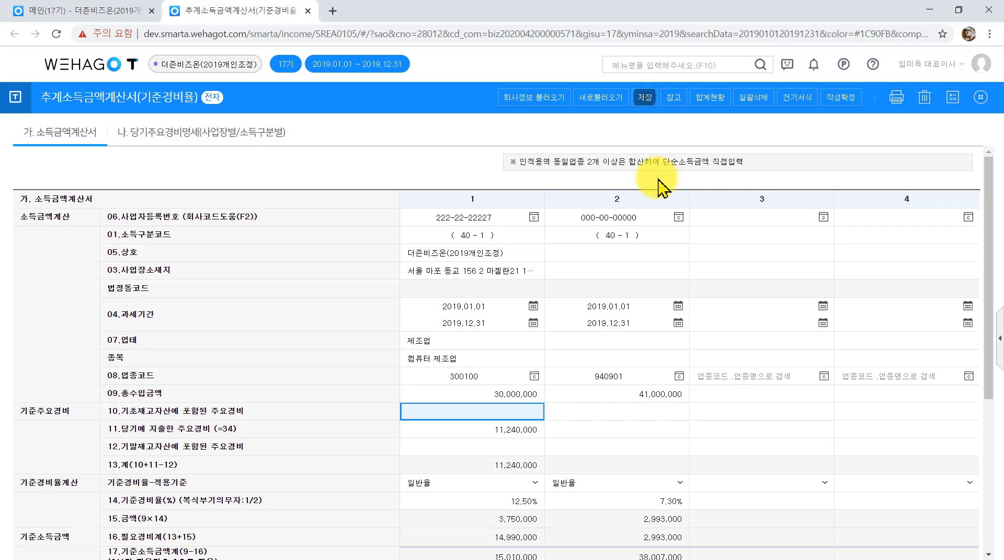
left_click(713, 164)
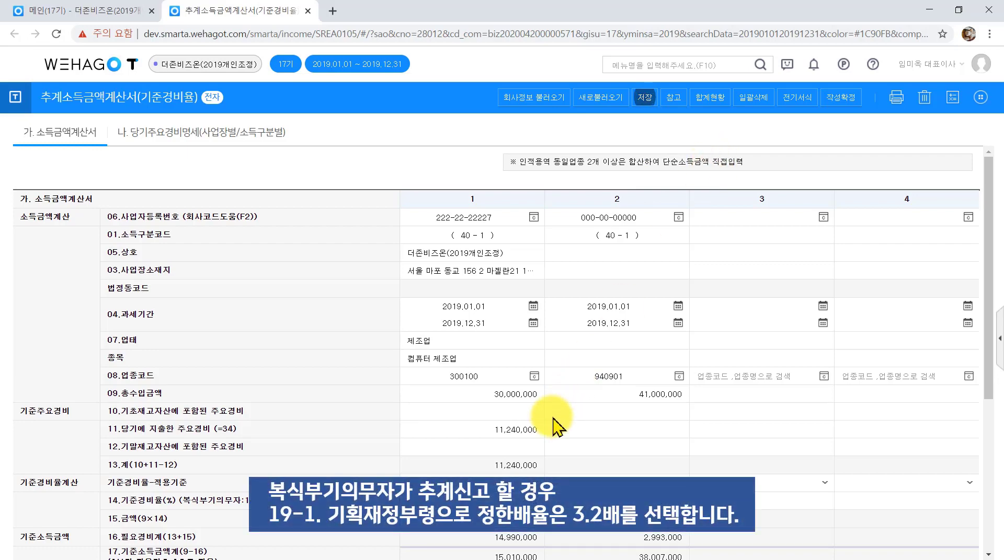
Set the first business's 19-1.기획재정부령으로 정한 배율 to 복식부기의무자(3.2배)
scroll(557, 420, "down", 3)
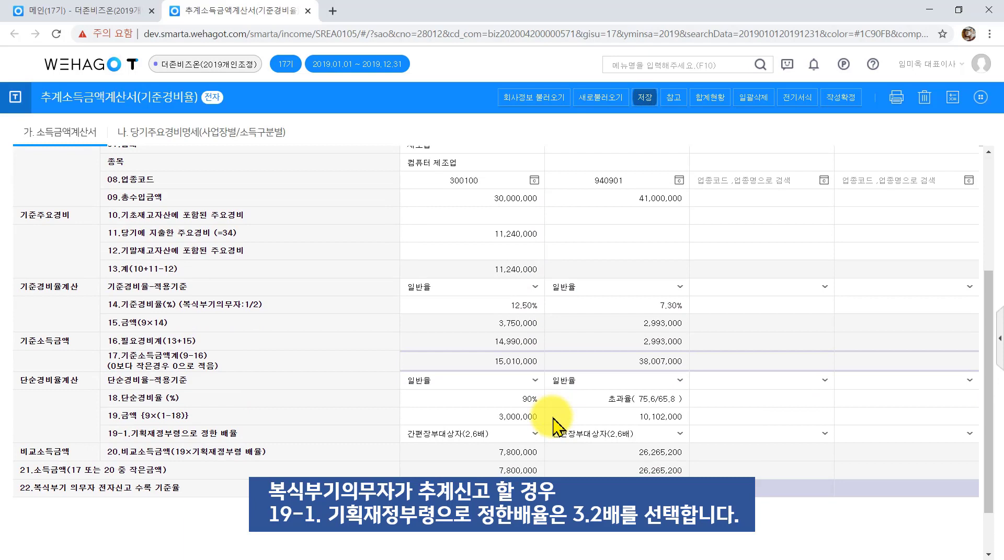
left_click(269, 309)
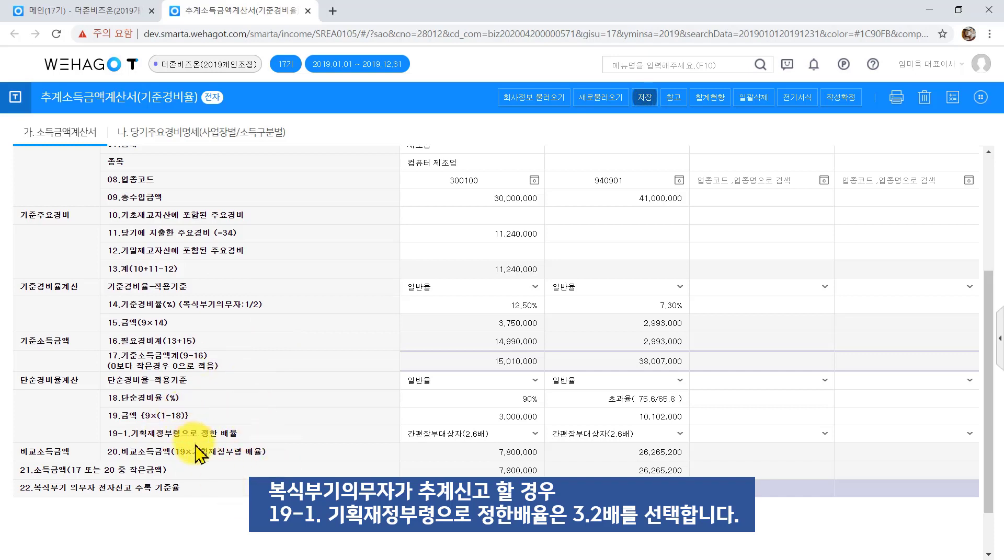
left_click(533, 435)
left_click(512, 466)
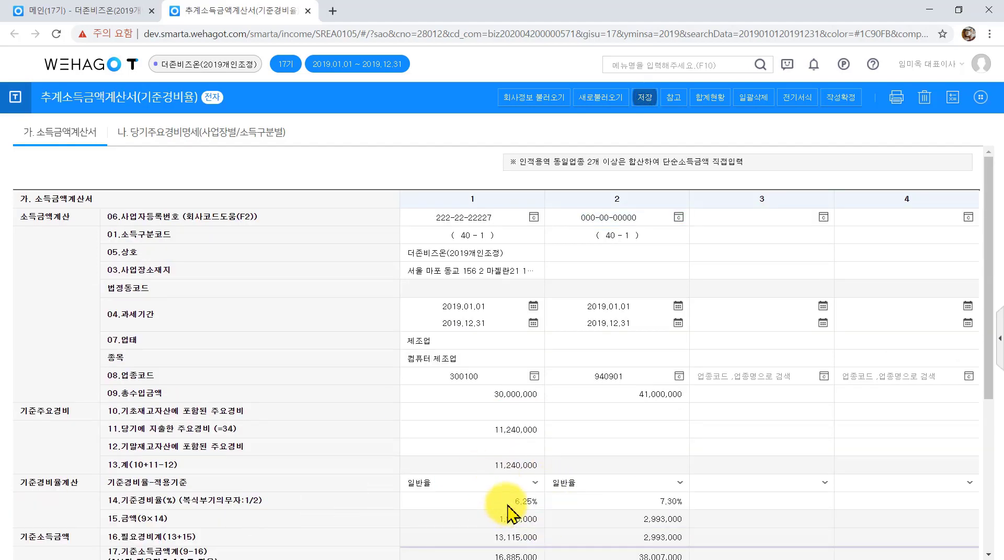
Review the first business's 14.기준경비율 and the calculated income rows down to 22.복식부기 의무자 전자신고 수록 기준율
left_click(499, 503)
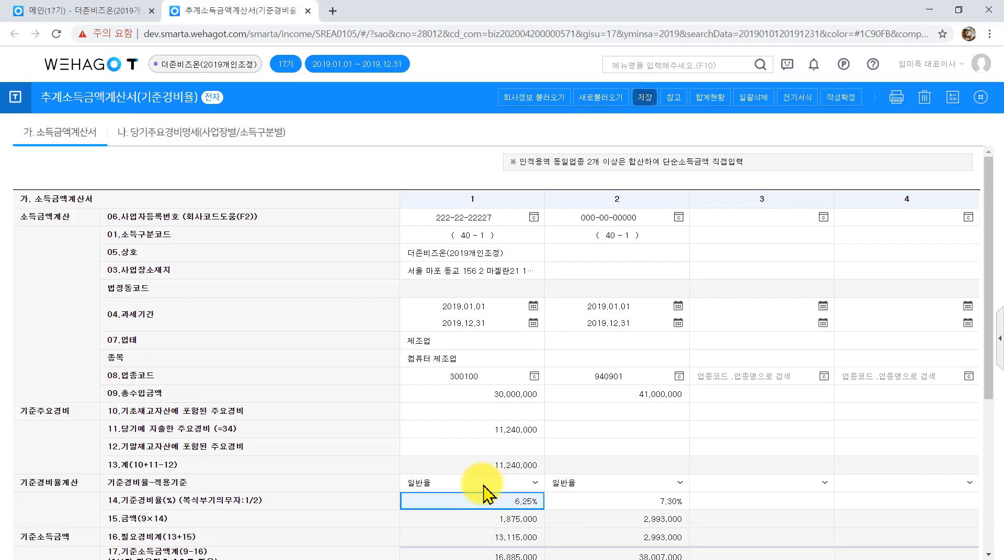
scroll(816, 374, "down", 3)
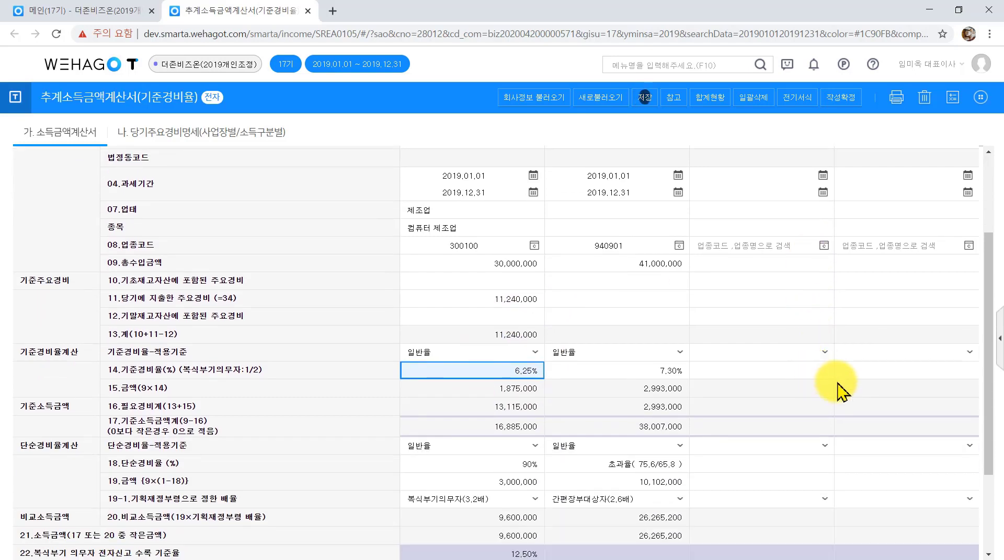
scroll(841, 393, "up", 3)
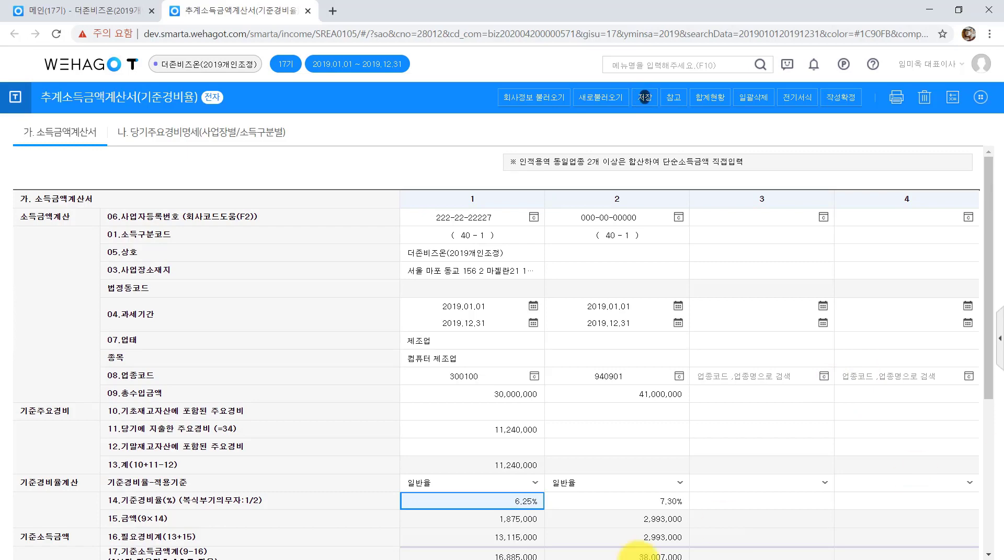
scroll(578, 421, "down", 3)
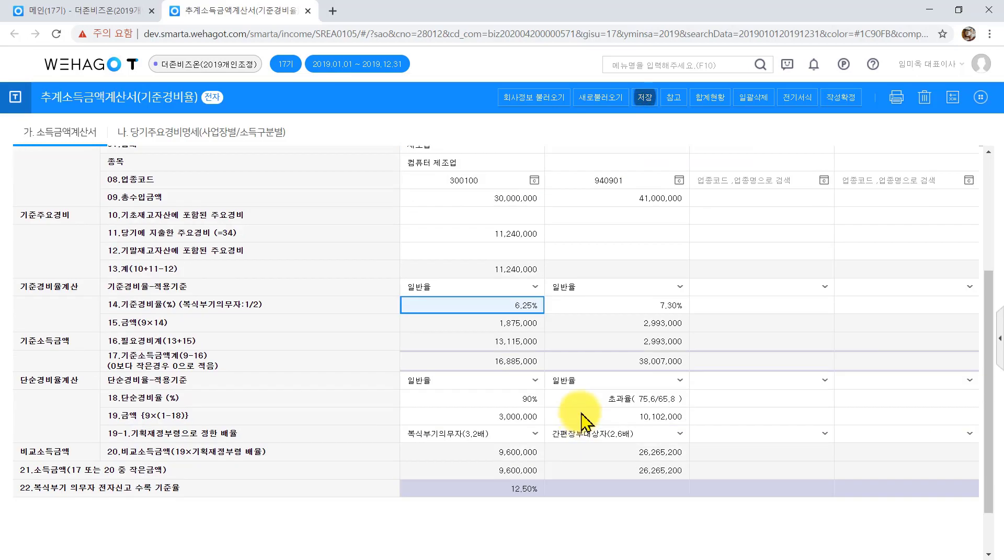
scroll(584, 419, "up", 3)
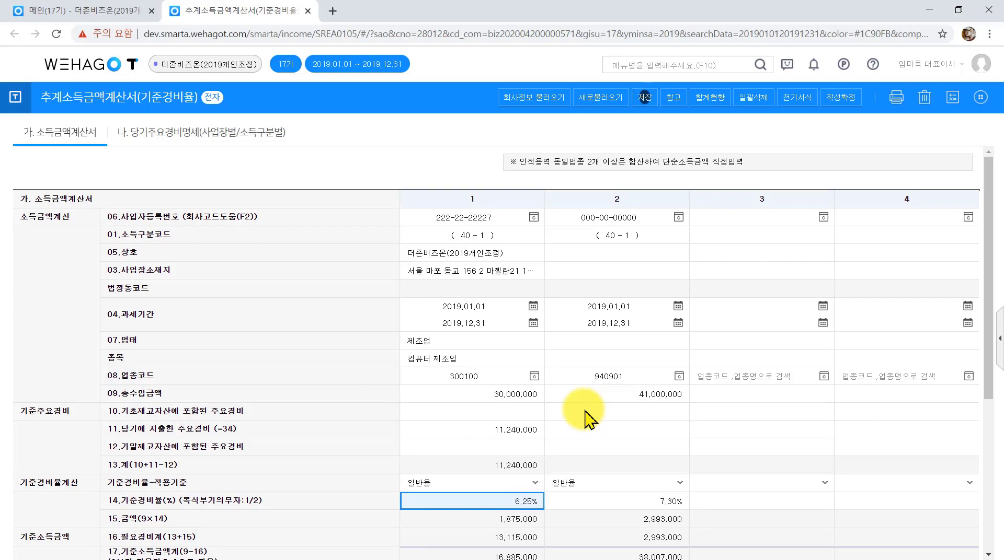
Check the first business's 04.과세기간 dates and read the note below the form about matching the tax periods
left_click(462, 308)
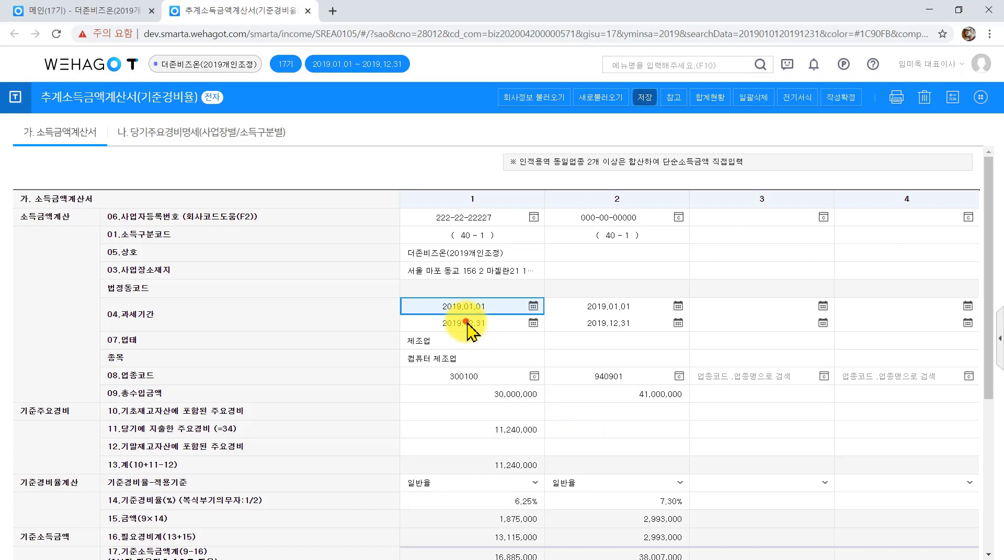
left_click(467, 322)
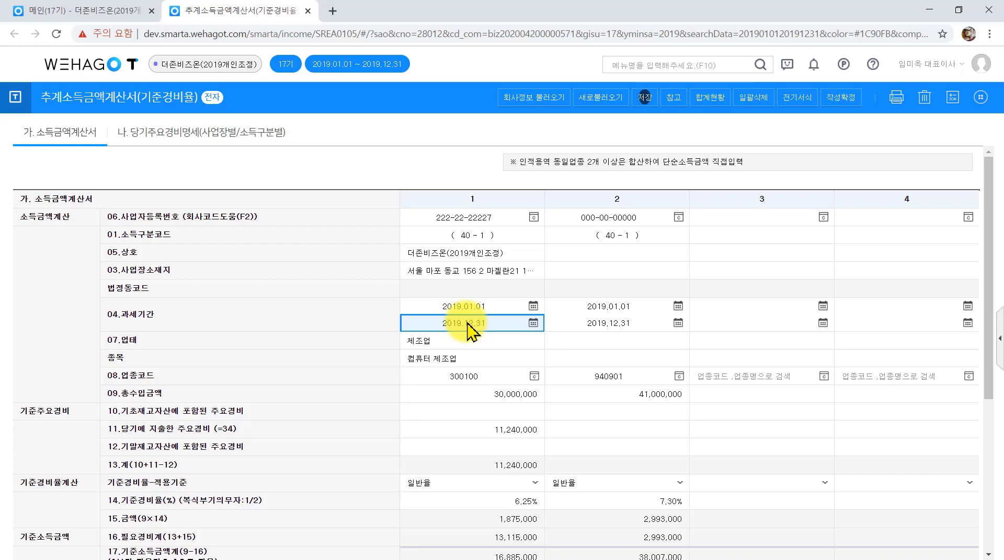
scroll(502, 340, "down", 5)
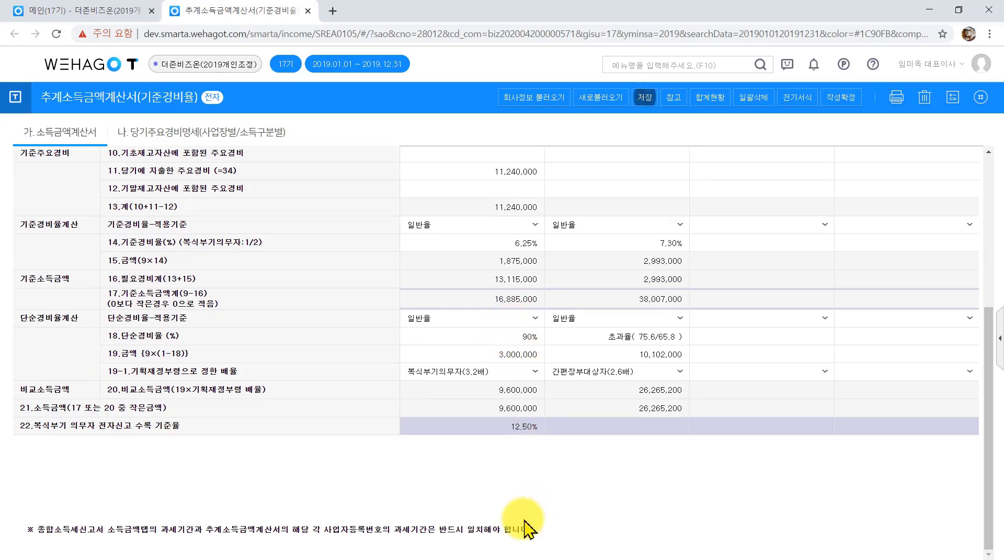
left_click_drag(545, 533, 26, 524)
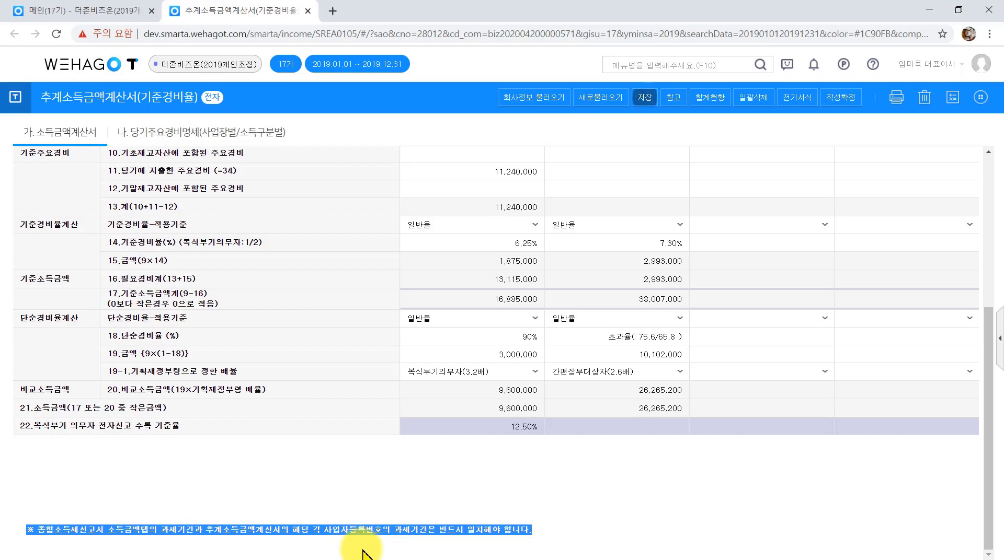
left_click(508, 497)
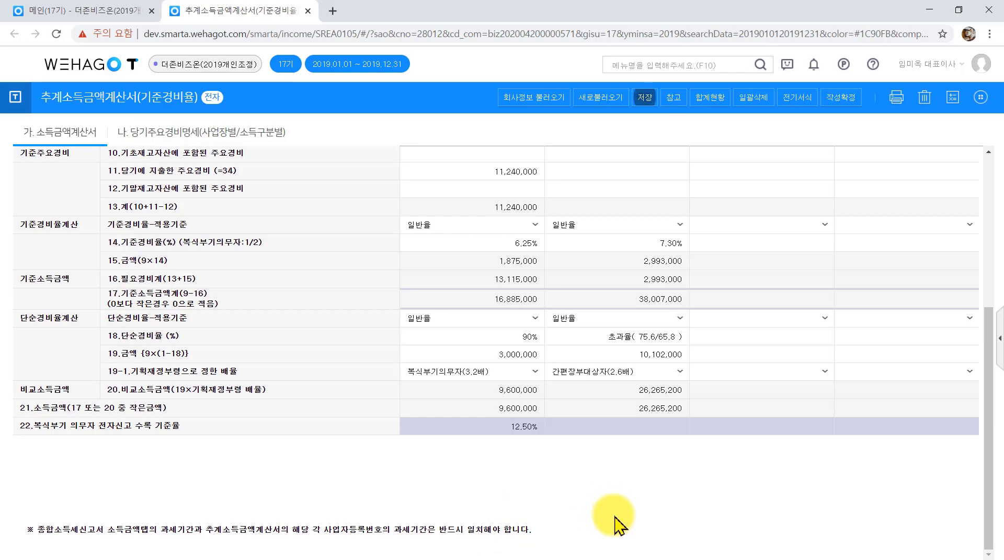
scroll(619, 526, "up", 5)
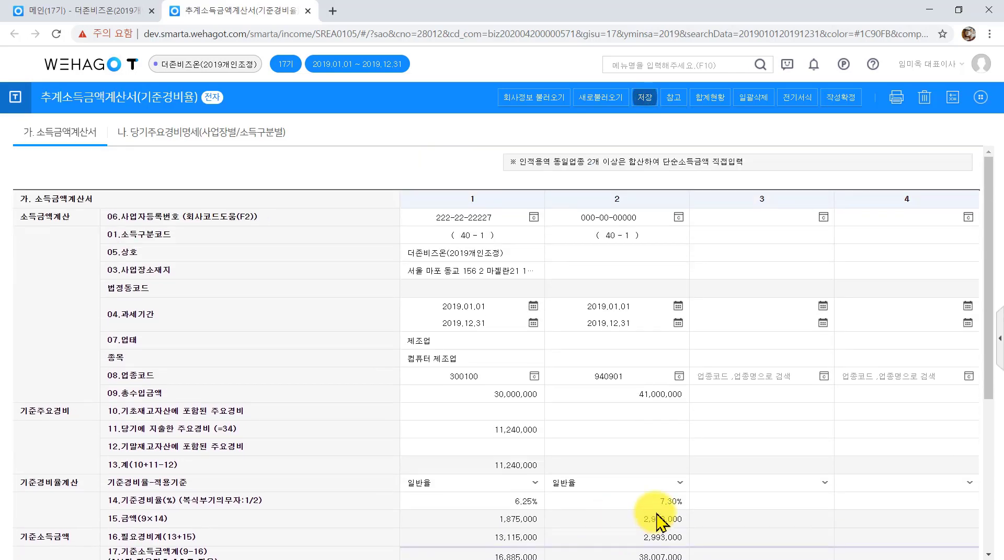